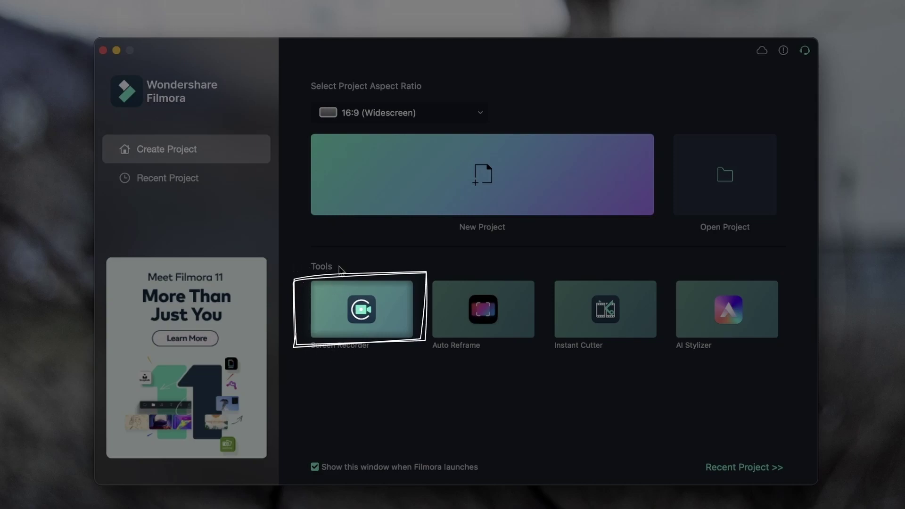
# Launch Screen Recorder from the Tools section of Filmora's start window.
pyautogui.click(378, 315)
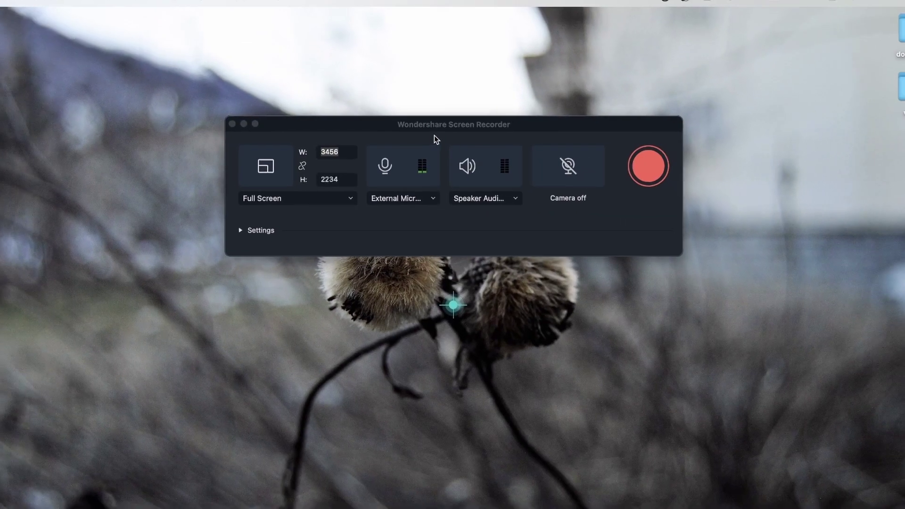
# Reposition the Screen Recorder window toward the top of the screen.
pyautogui.moveTo(440, 120); pyautogui.dragTo(232, 67)
pyautogui.moveTo(286, 84); pyautogui.dragTo(282, 115)
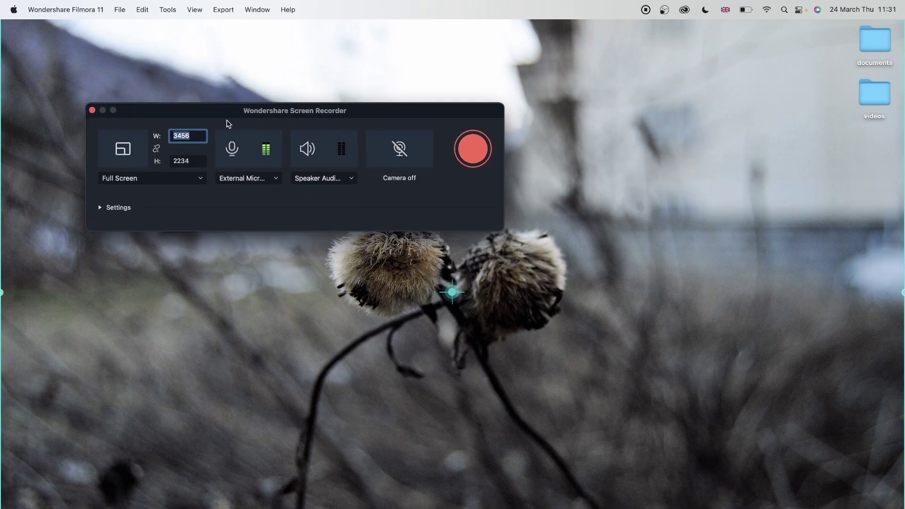
pyautogui.moveTo(228, 124); pyautogui.dragTo(182, 91)
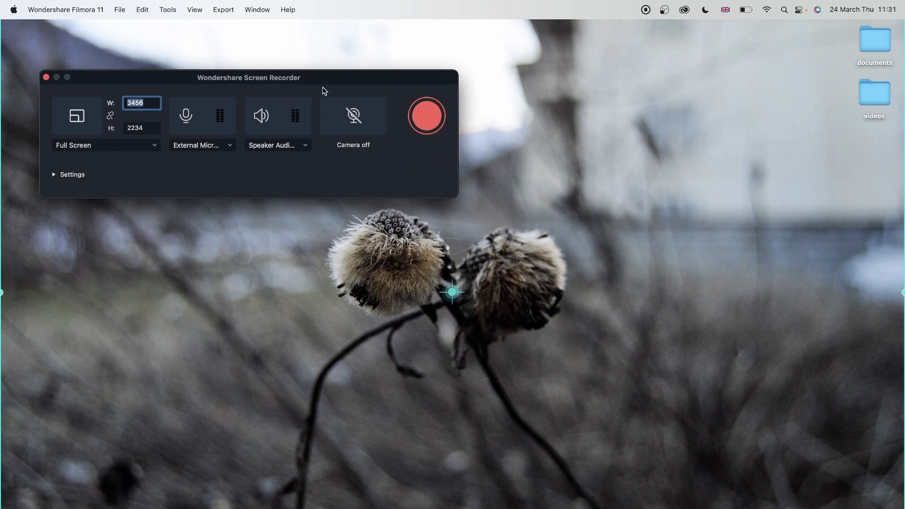
pyautogui.moveTo(325, 90); pyautogui.dragTo(546, 58)
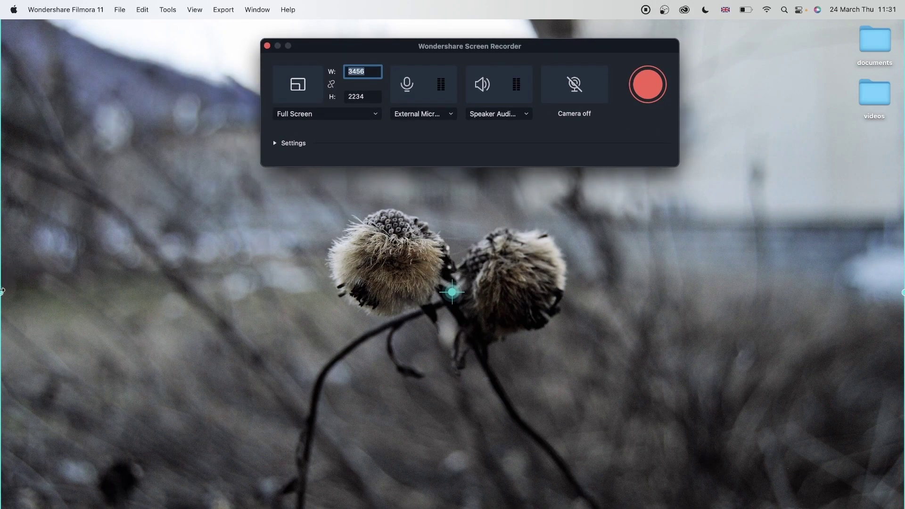
# Narrow the capture area from its left edge, switching it to a Custom region.
pyautogui.moveTo(2, 292); pyautogui.dragTo(208, 283)
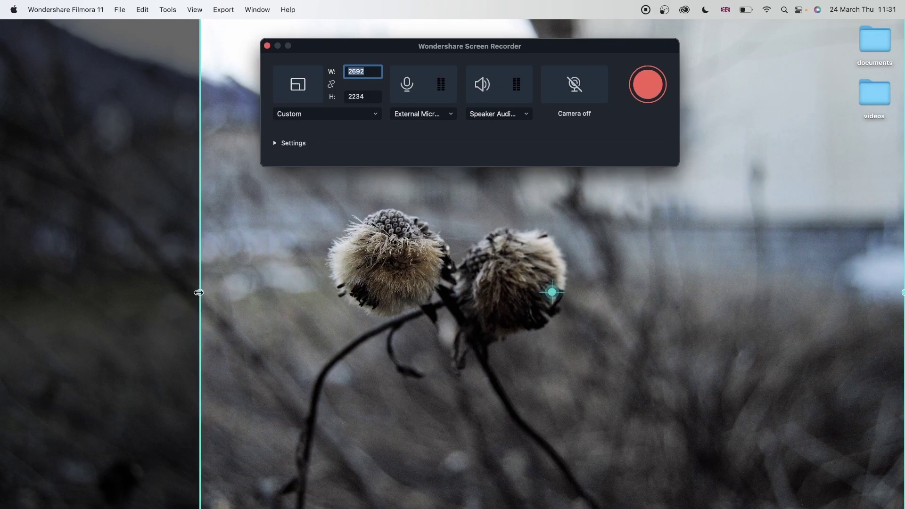
pyautogui.moveTo(197, 294); pyautogui.dragTo(550, 337)
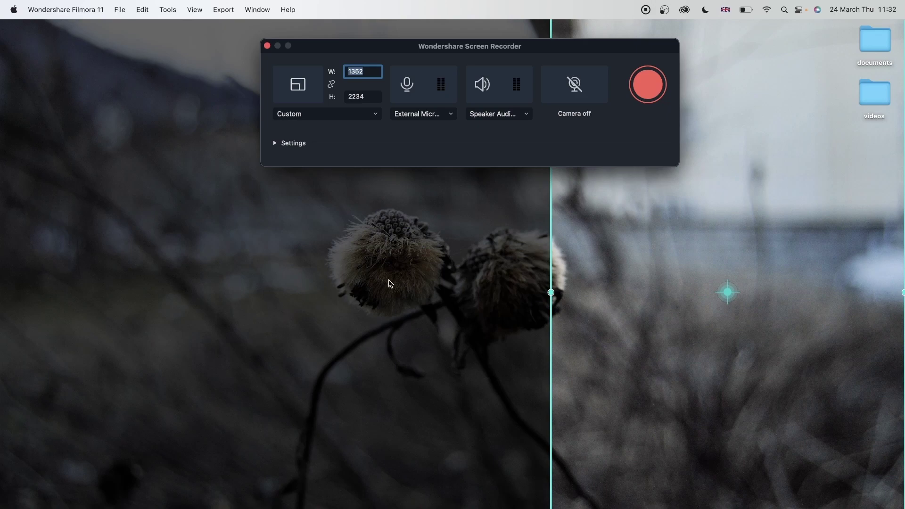
pyautogui.moveTo(550, 293); pyautogui.dragTo(778, 293)
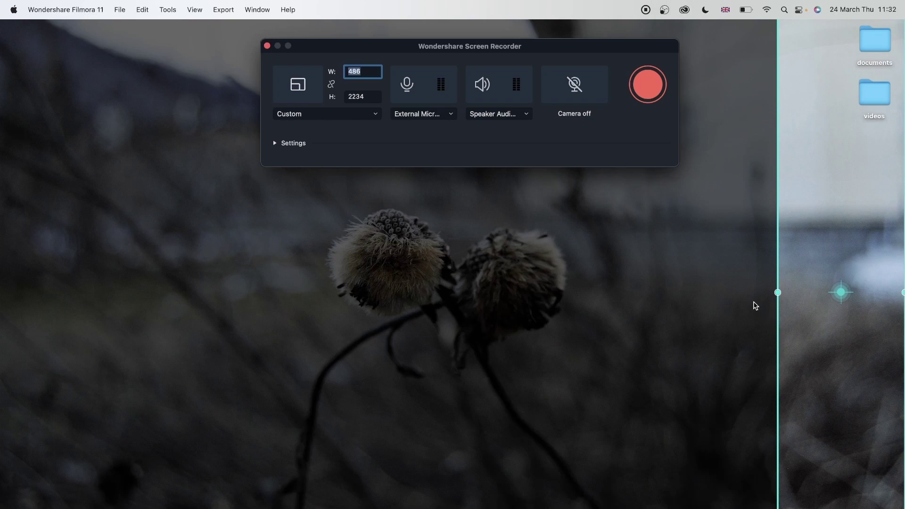
# Drag the capture area's edges and corners until it reads about 3440 × 1970.
pyautogui.moveTo(779, 293); pyautogui.dragTo(2, 396)
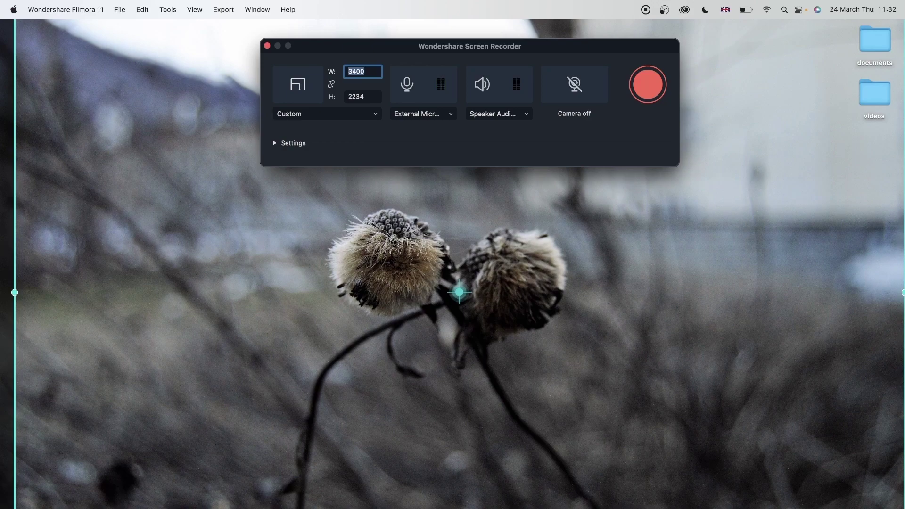
pyautogui.moveTo(14, 507); pyautogui.dragTo(80, 442)
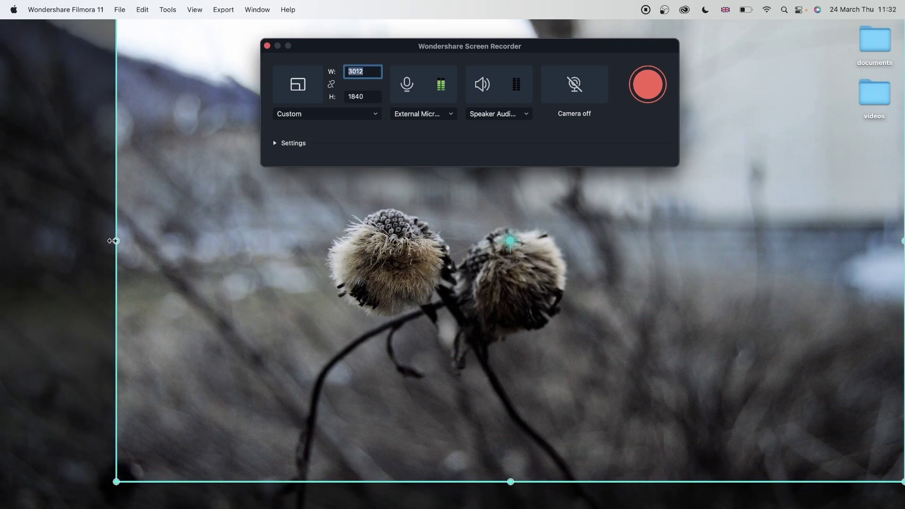
pyautogui.moveTo(114, 241); pyautogui.dragTo(549, 226)
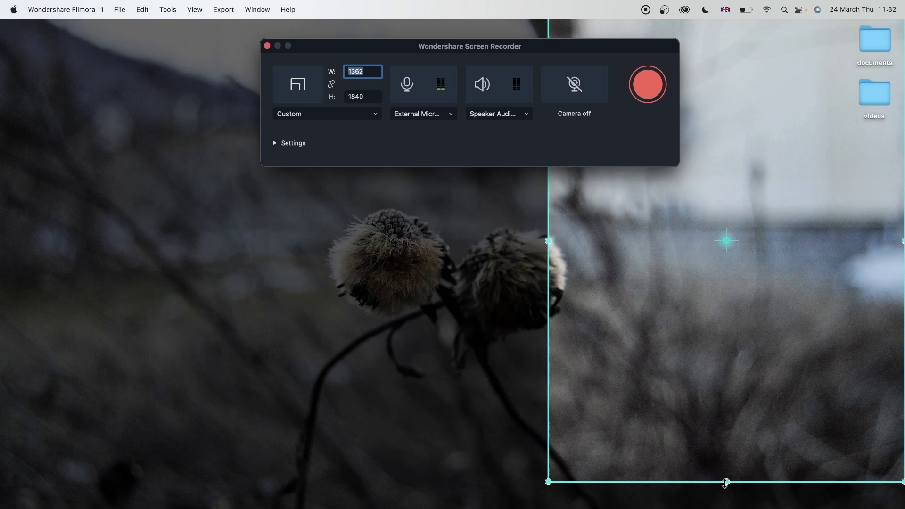
pyautogui.moveTo(725, 481); pyautogui.dragTo(721, 199)
pyautogui.moveTo(540, 213); pyautogui.dragTo(260, 255)
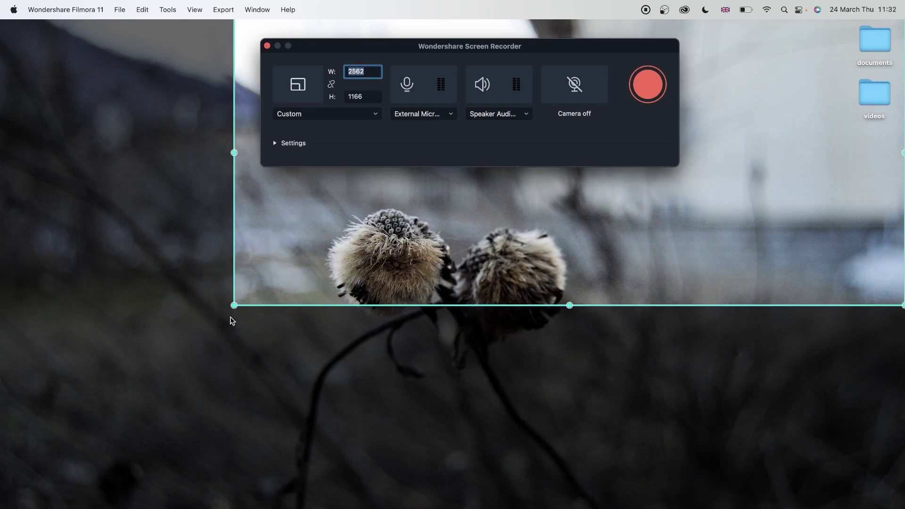
pyautogui.moveTo(236, 307); pyautogui.dragTo(0, 508)
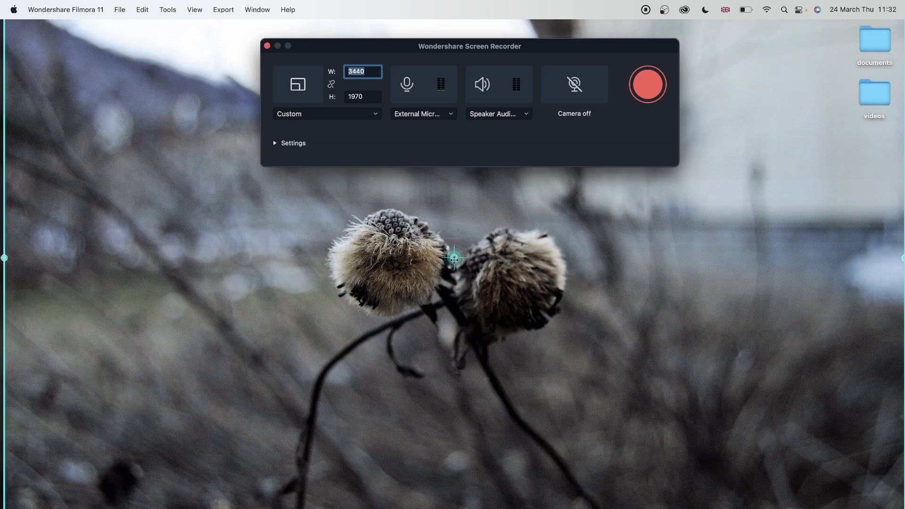
# Shrink the capture area to a 906 × 804 region in the top-left corner and reposition the recorder.
pyautogui.moveTo(454, 259); pyautogui.dragTo(331, 298)
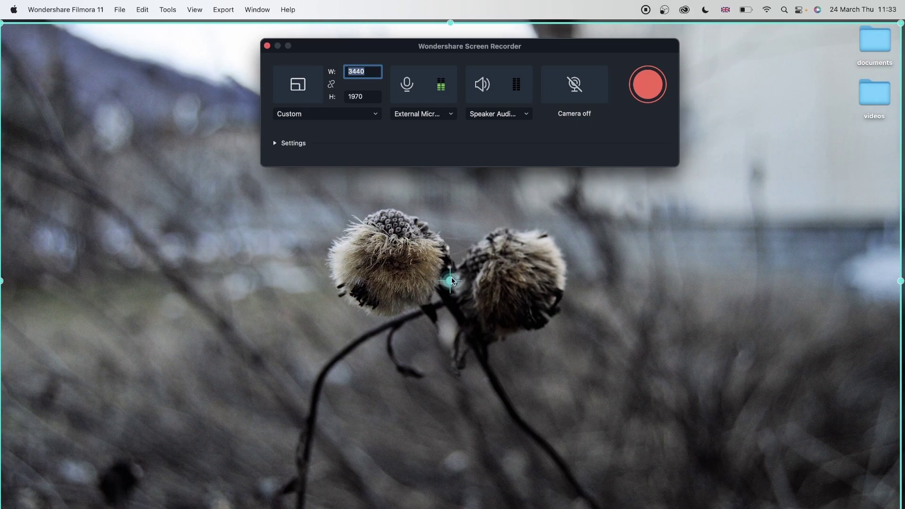
pyautogui.moveTo(451, 281); pyautogui.dragTo(473, 265)
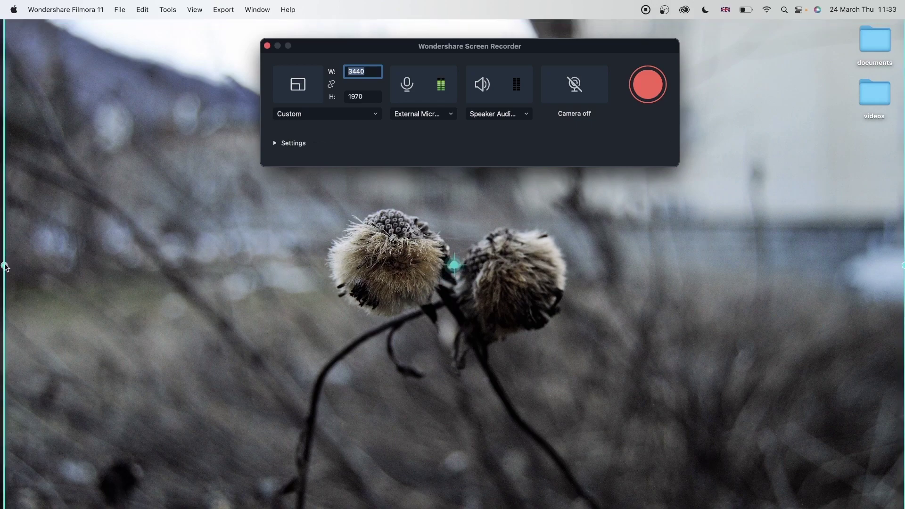
pyautogui.moveTo(4, 266); pyautogui.dragTo(384, 263)
pyautogui.moveTo(655, 289); pyautogui.dragTo(243, 246)
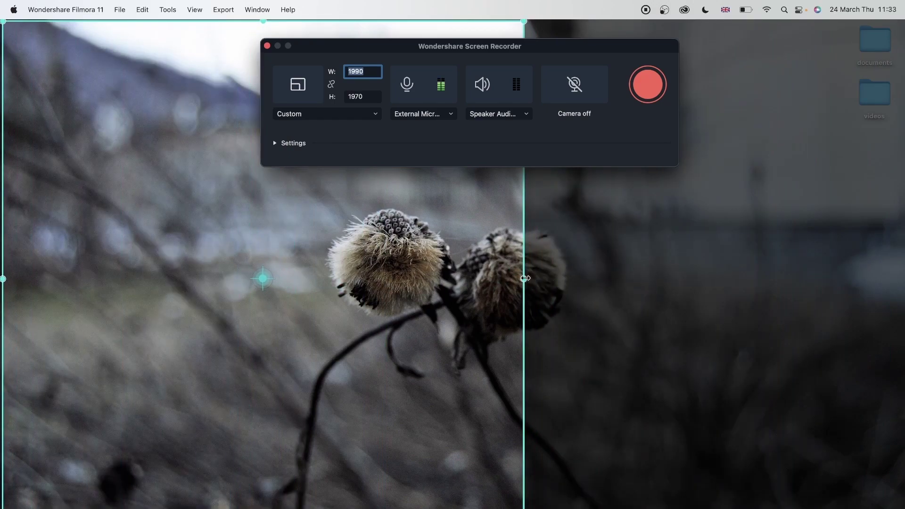
pyautogui.moveTo(525, 279); pyautogui.dragTo(220, 205)
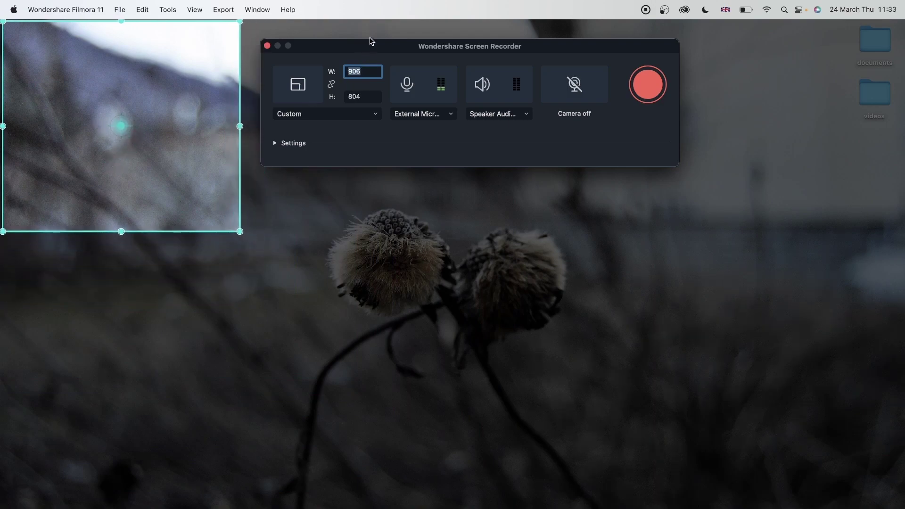
pyautogui.moveTo(369, 47); pyautogui.dragTo(424, 160)
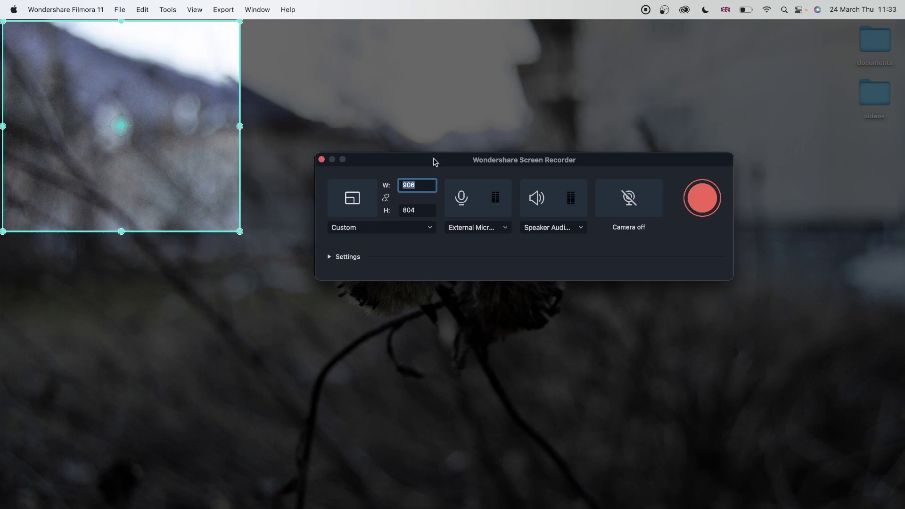
pyautogui.moveTo(434, 159); pyautogui.dragTo(404, 77)
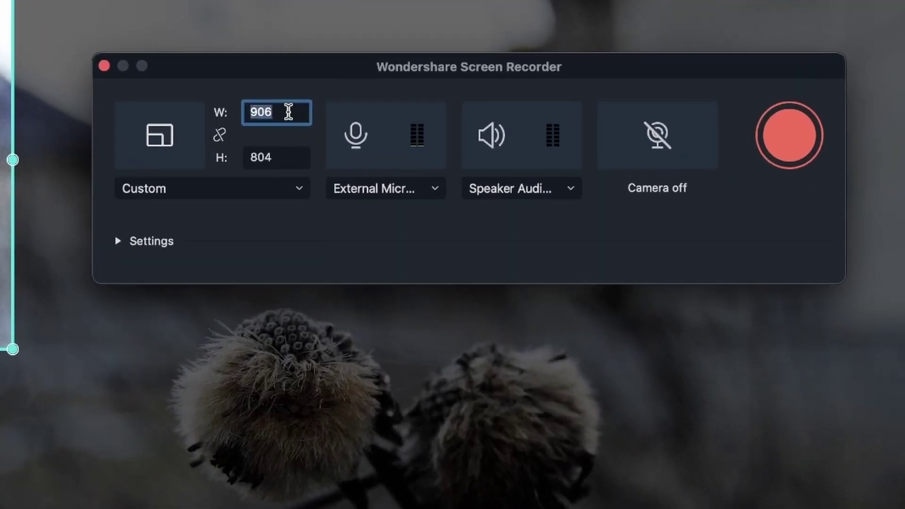
# Enter 1920 width and 1080 height, then lock the width-height proportions.
pyautogui.write('1920')
pyautogui.press('Tab')
pyautogui.write('1080')
pyautogui.click(289, 113)
pyautogui.click(289, 157)
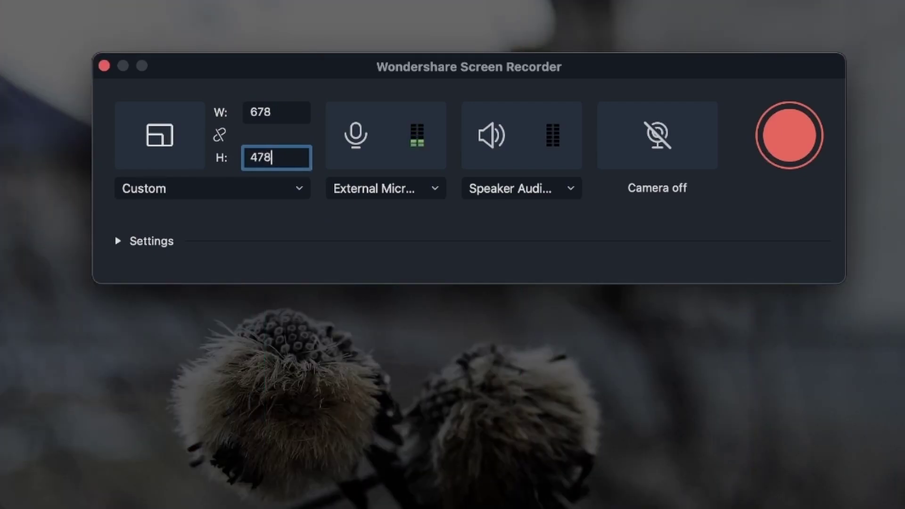
pyautogui.click(298, 116)
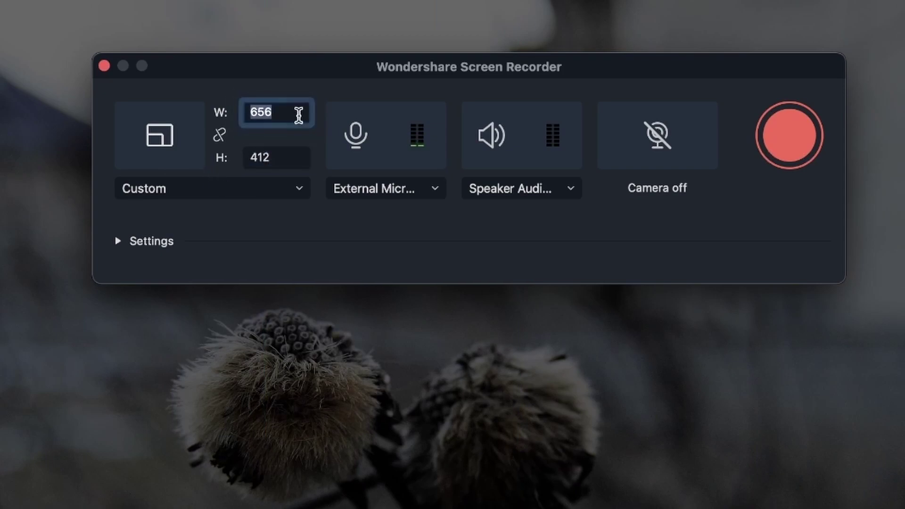
pyautogui.write('1920')
pyautogui.press('Tab')
pyautogui.write('1080')
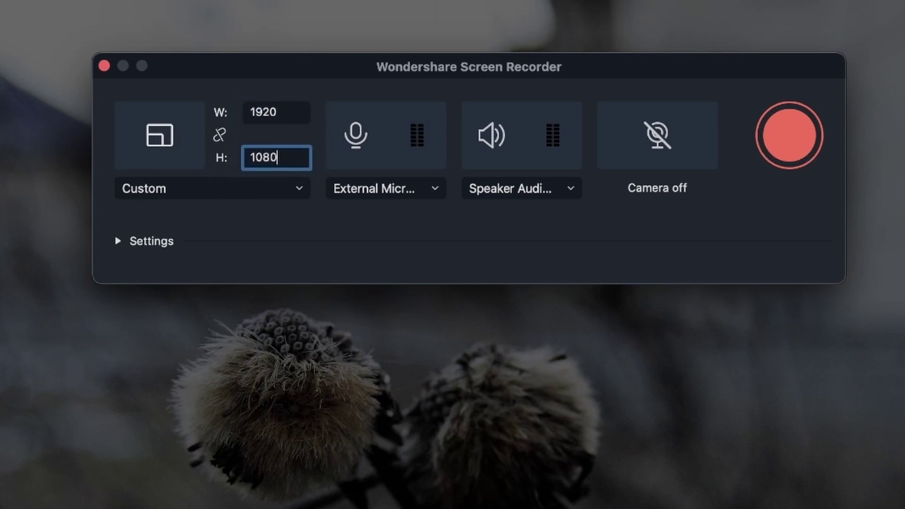
pyautogui.click(219, 134)
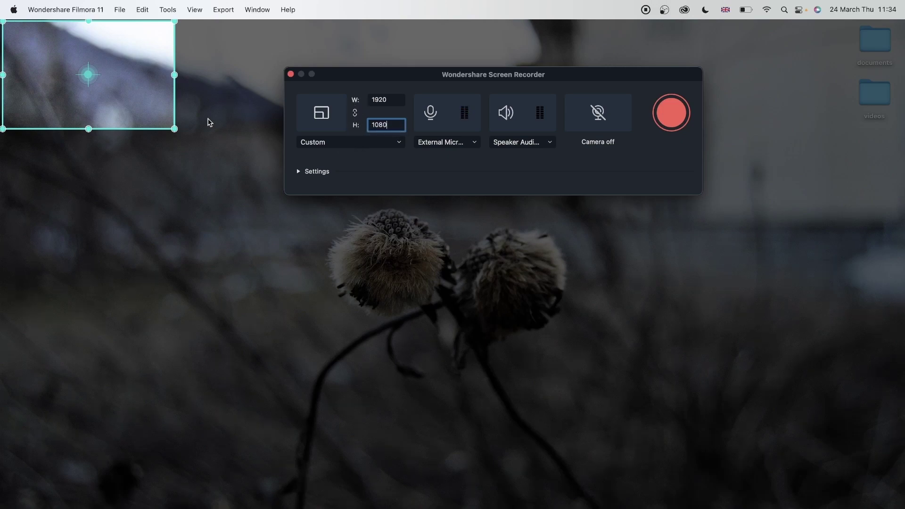
# Edit the capture height and move the region down toward the screen centre.
pyautogui.moveTo(178, 74); pyautogui.dragTo(208, 74)
pyautogui.press('BackSpace')
pyautogui.press('BackSpace')
pyautogui.write('92')
pyautogui.press('BackSpace')
pyautogui.press('BackSpace')
pyautogui.write('55')
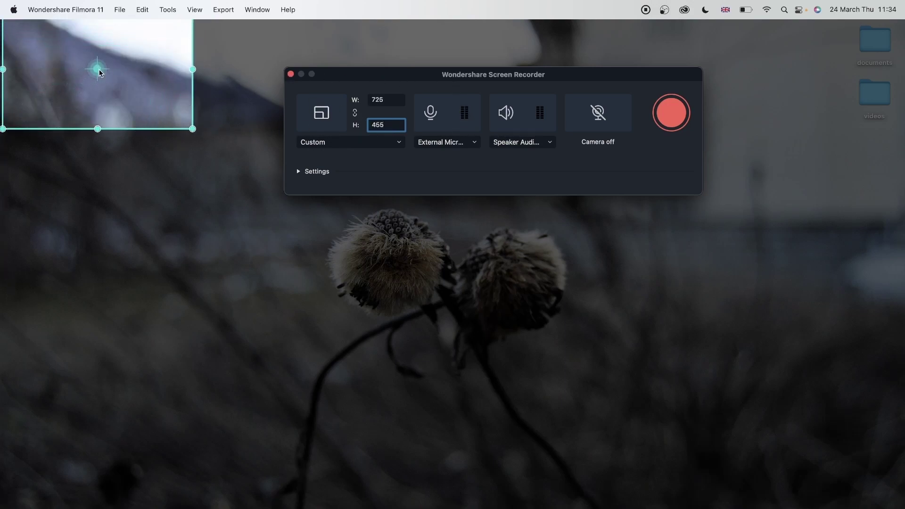
pyautogui.moveTo(101, 72); pyautogui.dragTo(205, 235)
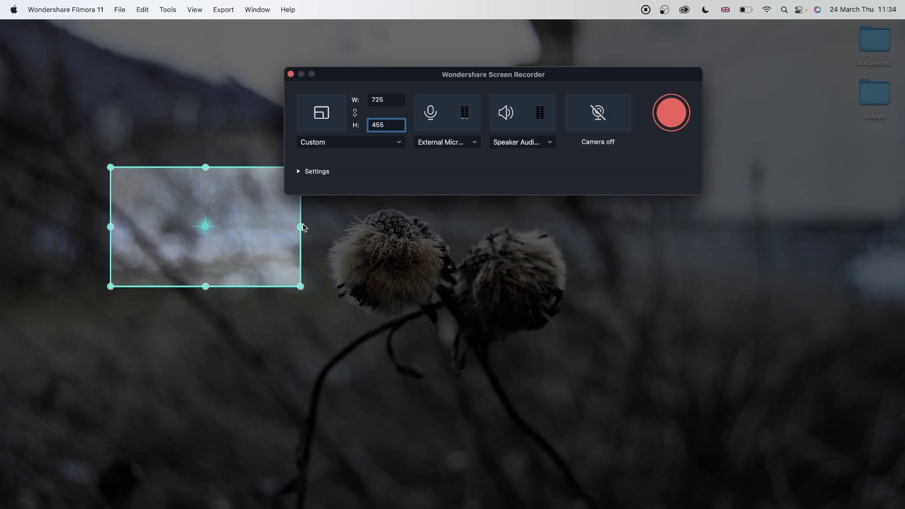
# Drag the locked region's corners and edges out to 3456 × 2170 across the full width.
pyautogui.moveTo(302, 225); pyautogui.dragTo(431, 226)
pyautogui.moveTo(255, 291); pyautogui.dragTo(283, 272)
pyautogui.moveTo(105, 193); pyautogui.dragTo(37, 200)
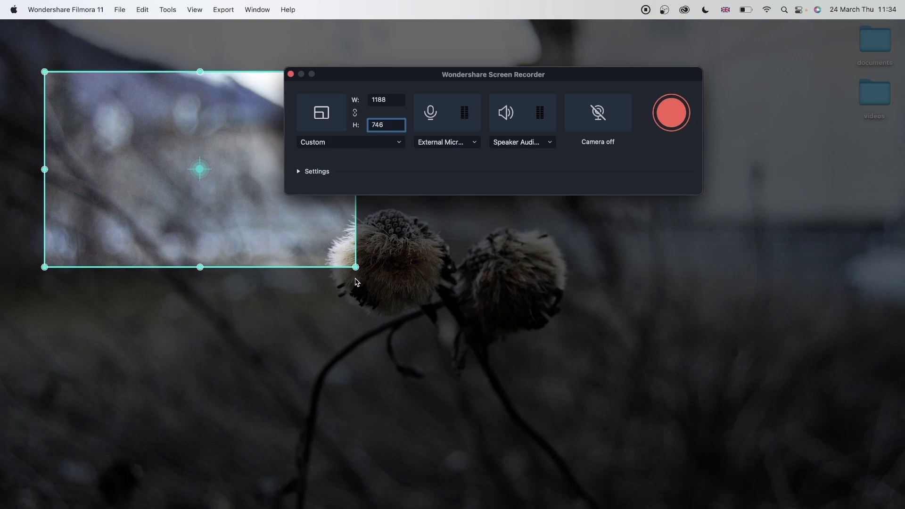
pyautogui.moveTo(355, 267); pyautogui.dragTo(858, 486)
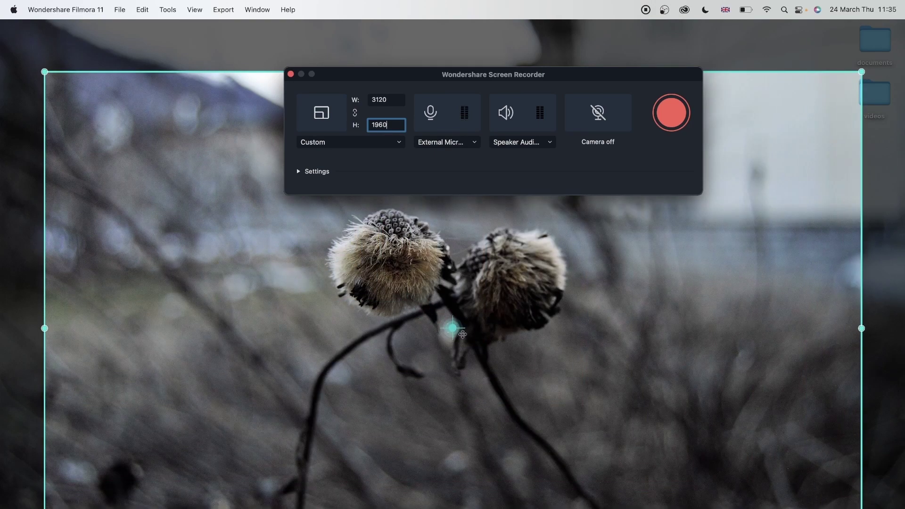
pyautogui.moveTo(450, 320); pyautogui.dragTo(400, 248)
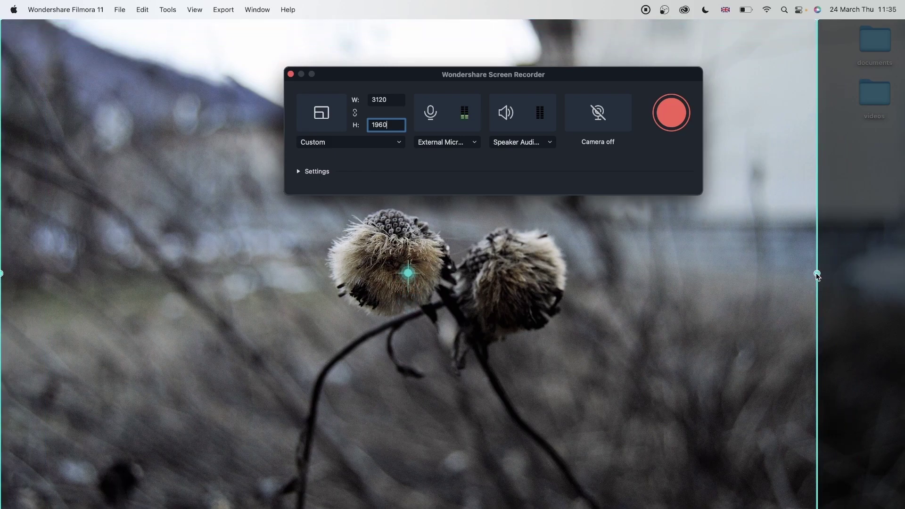
pyautogui.moveTo(818, 276); pyautogui.dragTo(904, 264)
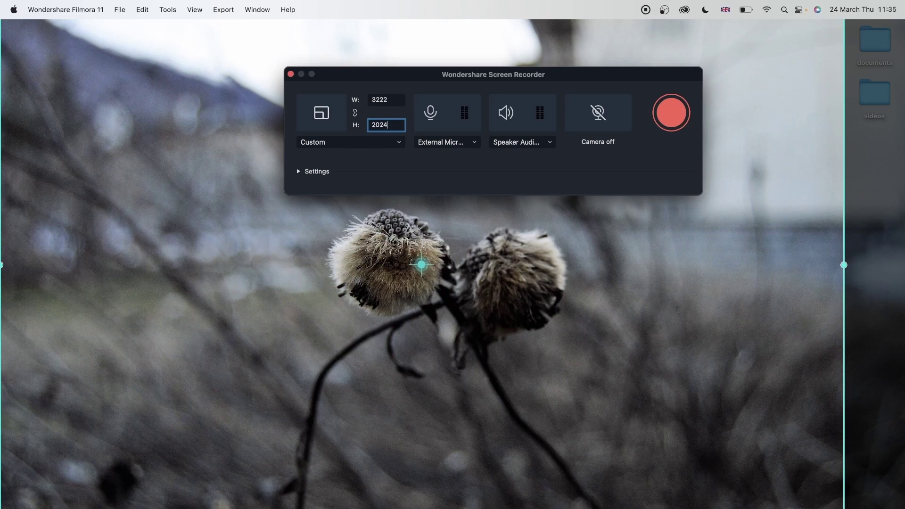
pyautogui.moveTo(844, 265); pyautogui.dragTo(904, 284)
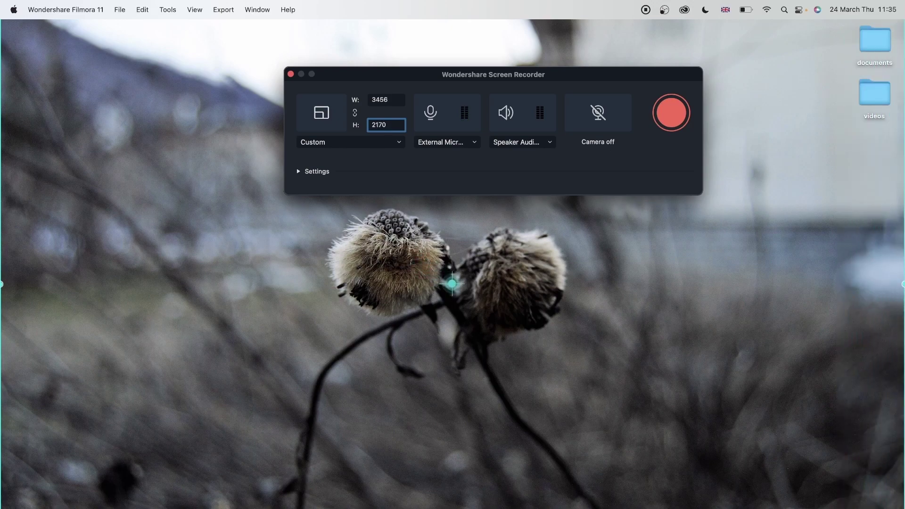
# Refocus the recorder and slide its window further left, keeping the 3456 × 2170 region.
pyautogui.click(427, 269)
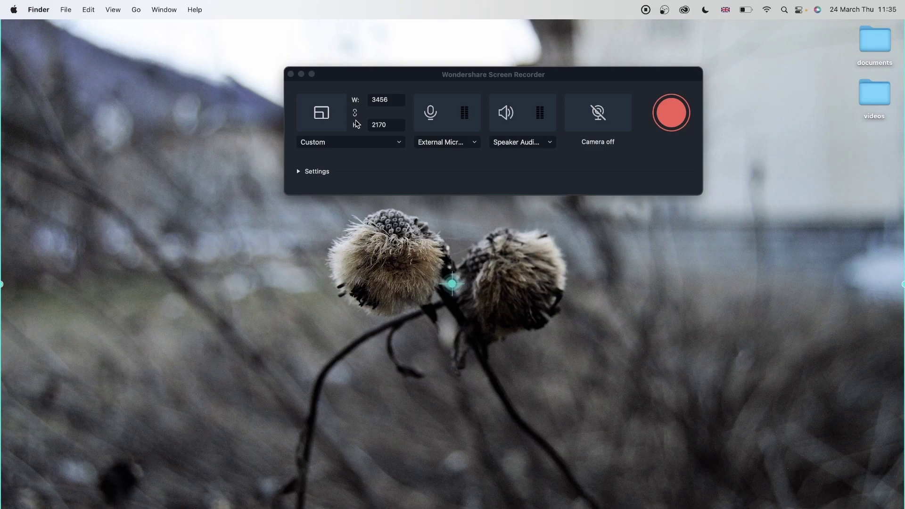
pyautogui.click(391, 99)
pyautogui.doubleClick(391, 99)
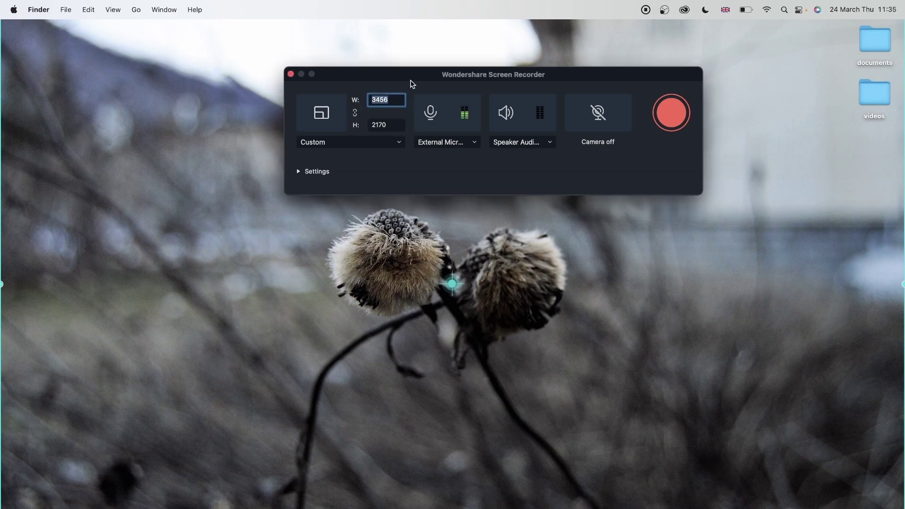
pyautogui.moveTo(415, 83); pyautogui.dragTo(294, 87)
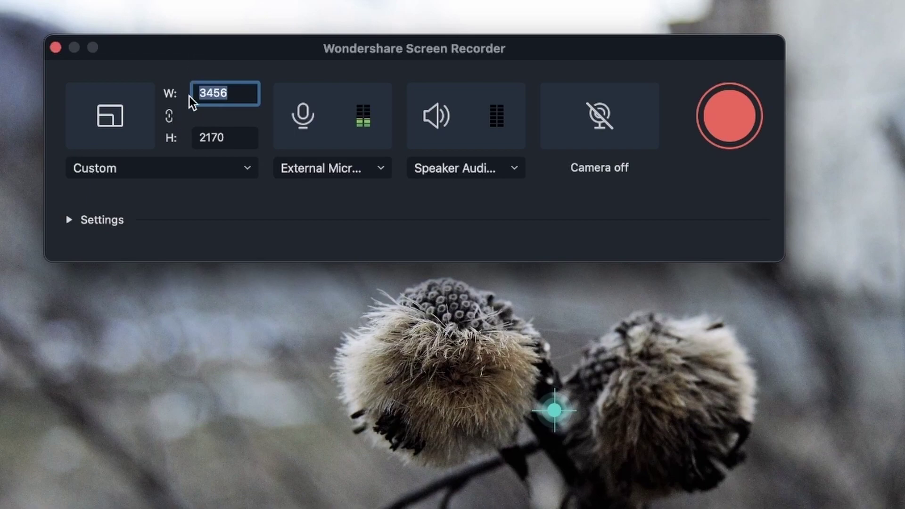
# Replace the 3456 width with a 1920 × 1080 capture size.
pyautogui.click(214, 89)
pyautogui.doubleClick(243, 90)
pyautogui.write('1920')
pyautogui.press('Tab')
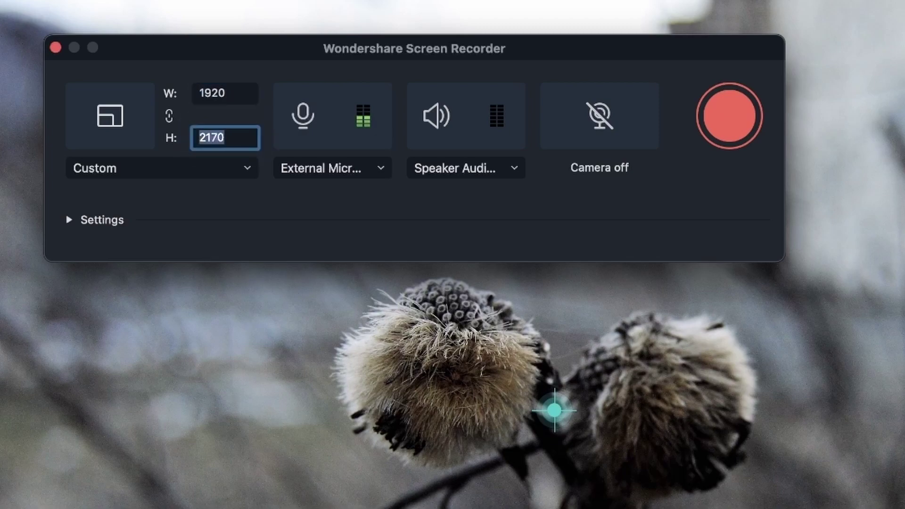
pyautogui.write('1080')
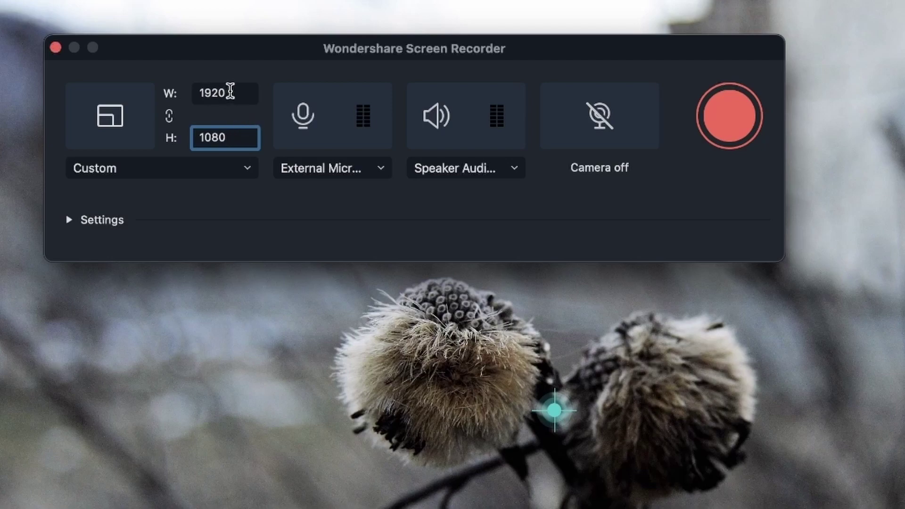
# Change the capture size to 1280 width and 720 height.
pyautogui.doubleClick(230, 92)
pyautogui.write('1280')
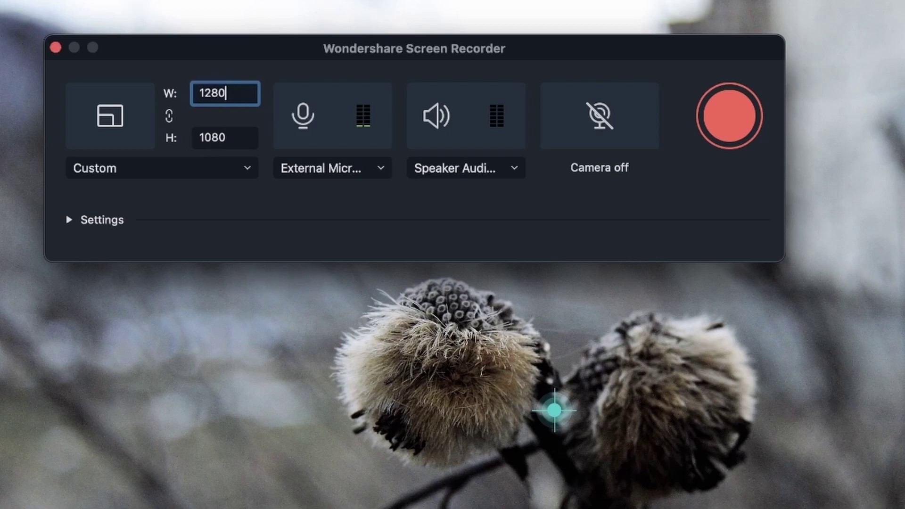
pyautogui.press('Tab')
pyautogui.write('720')
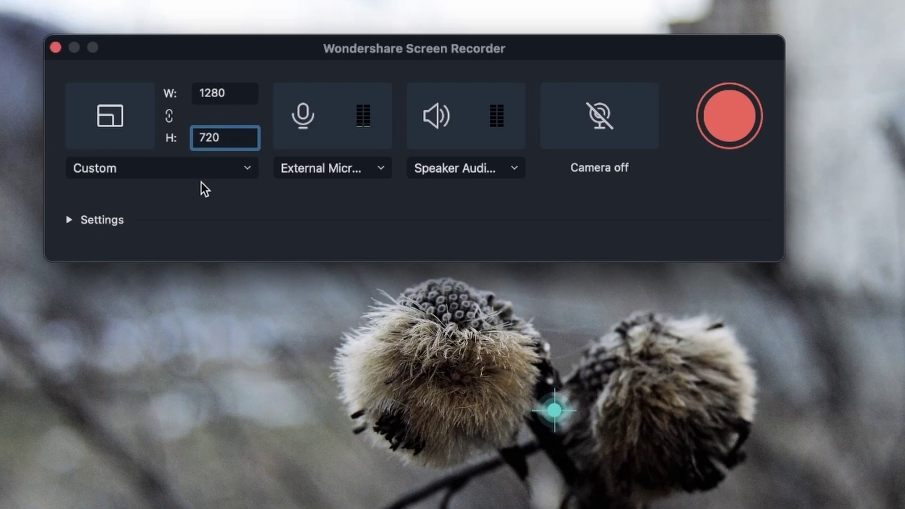
pyautogui.click(248, 100)
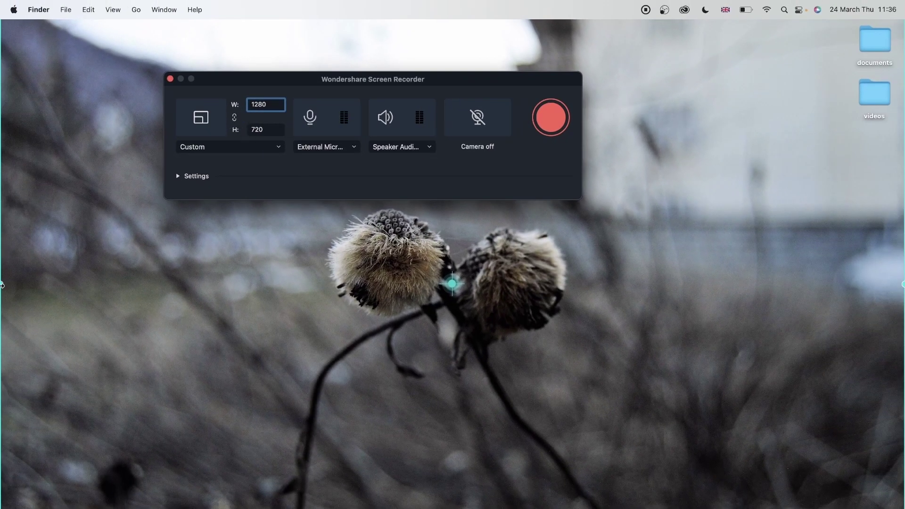
# Set the capture width to 1450, unlink proportions, and widen the area to the right.
pyautogui.moveTo(2, 285); pyautogui.dragTo(162, 285)
pyautogui.press('super+a')
pyautogui.write('1450')
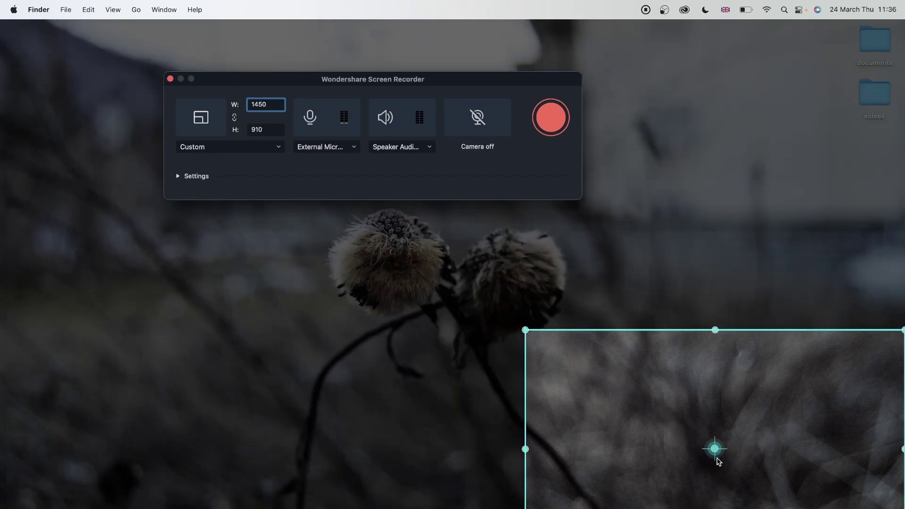
pyautogui.moveTo(712, 453); pyautogui.dragTo(300, 356)
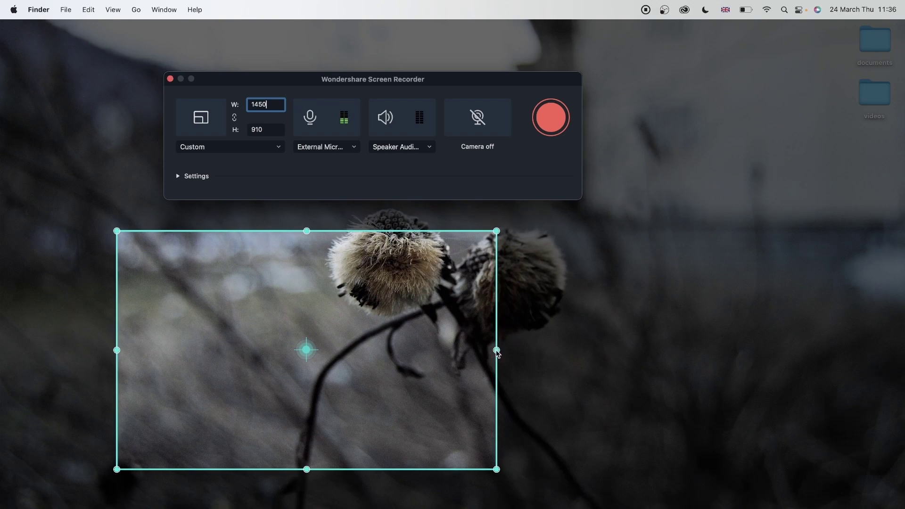
pyautogui.moveTo(497, 350); pyautogui.dragTo(518, 271)
pyautogui.click(234, 118)
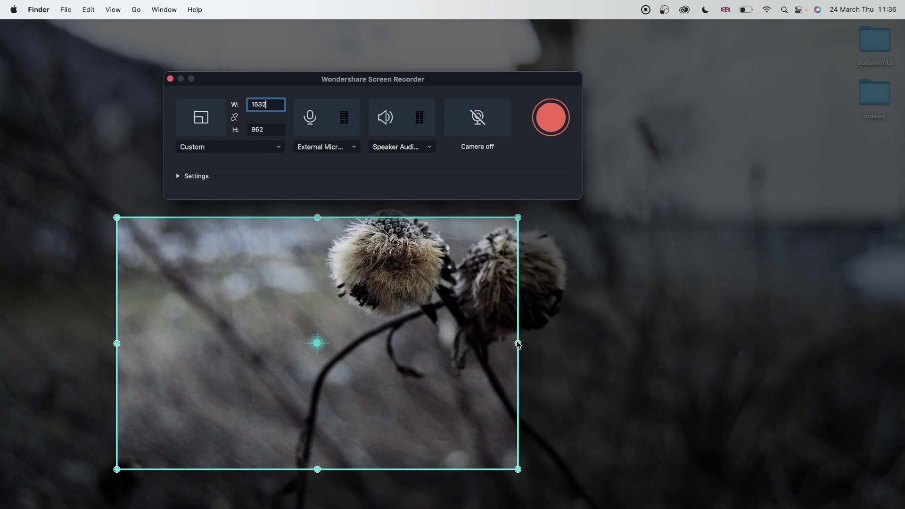
pyautogui.moveTo(519, 345); pyautogui.dragTo(765, 367)
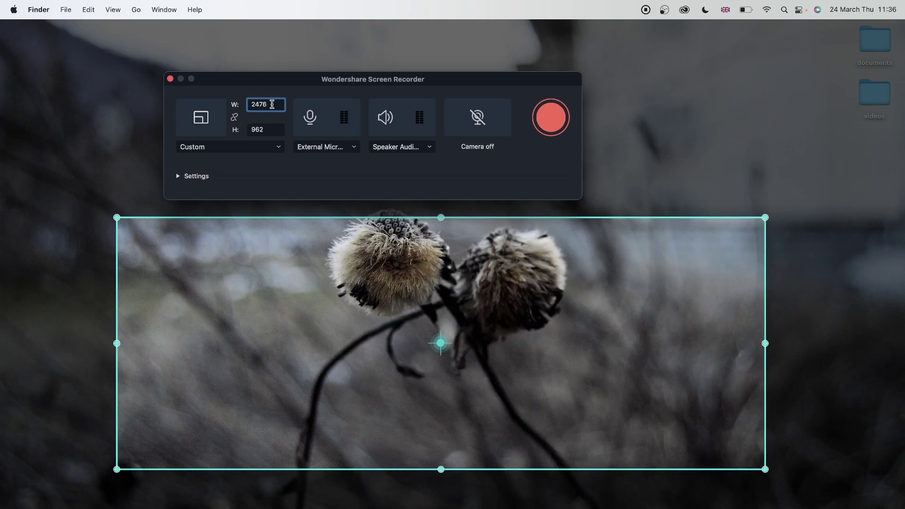
# Relock proportions with a 3010 width, then stretch the area to the screen edges at 3454 × 2194.
pyautogui.doubleClick(272, 104)
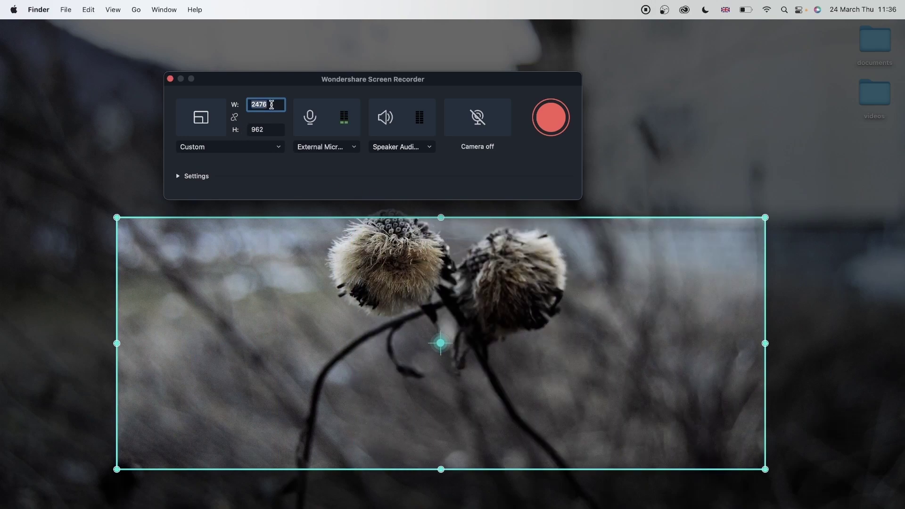
pyautogui.click(235, 117)
pyautogui.write('3010')
pyautogui.press('Return')
pyautogui.moveTo(453, 156); pyautogui.dragTo(154, 163)
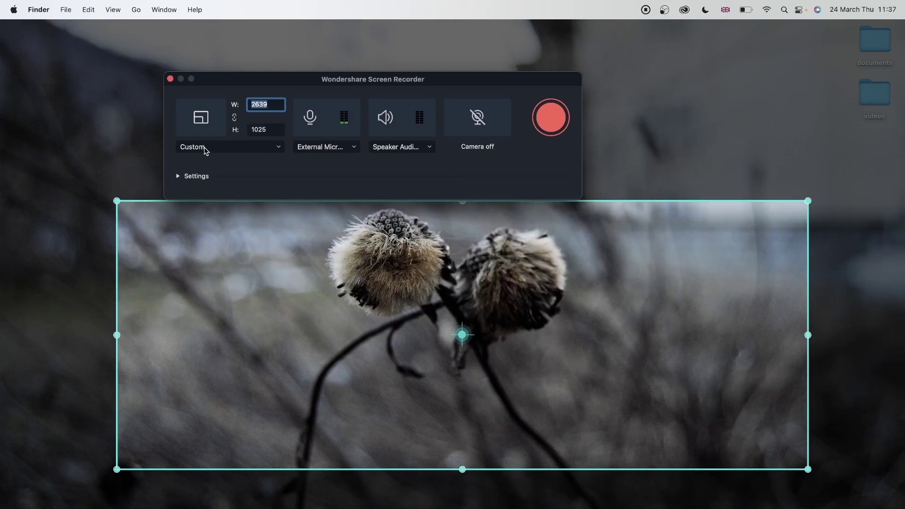
pyautogui.moveTo(117, 201); pyautogui.dragTo(5, 7)
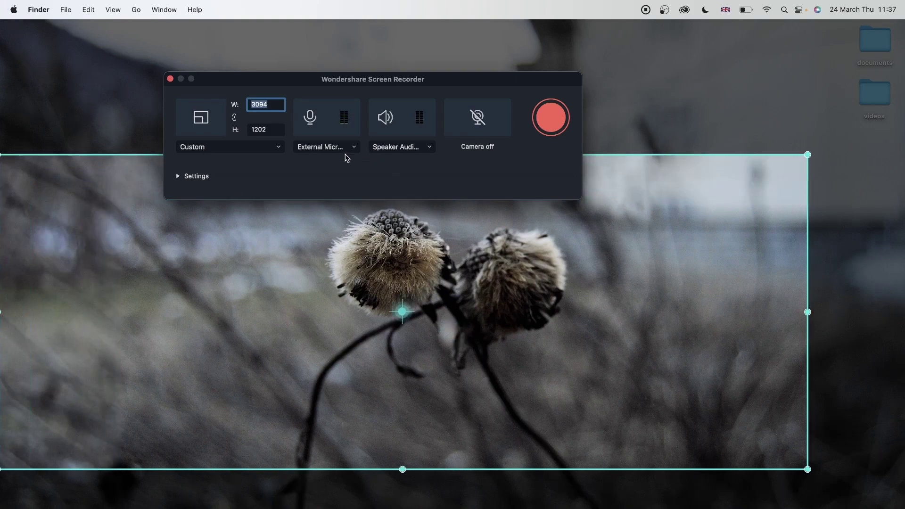
pyautogui.click(234, 117)
pyautogui.moveTo(808, 159); pyautogui.dragTo(902, 3)
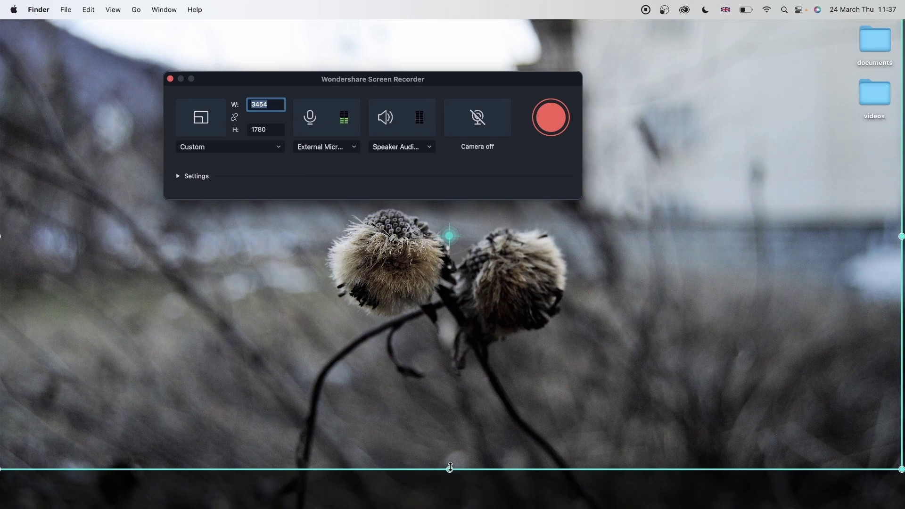
pyautogui.moveTo(450, 470); pyautogui.dragTo(450, 508)
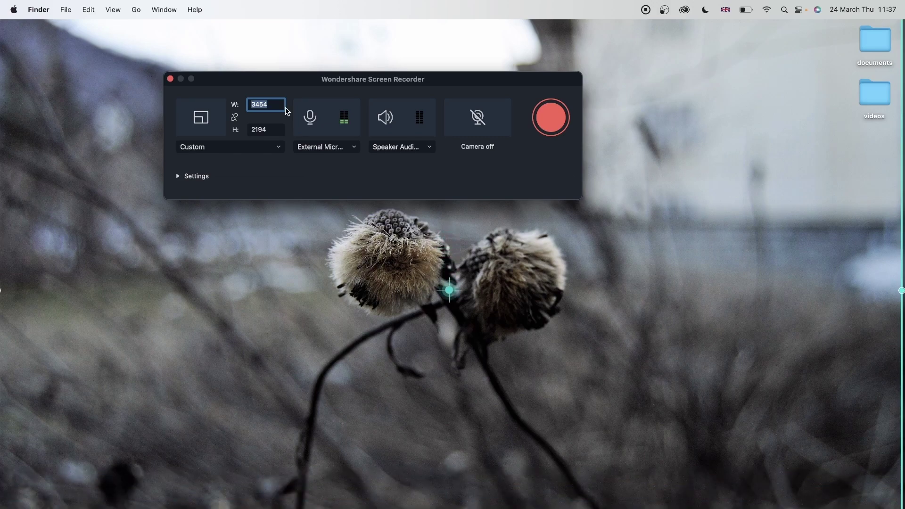
# Enter 1920 × 1080, then 1280 × 720 as the capture size.
pyautogui.write('1920')
pyautogui.press('Tab')
pyautogui.write('1080')
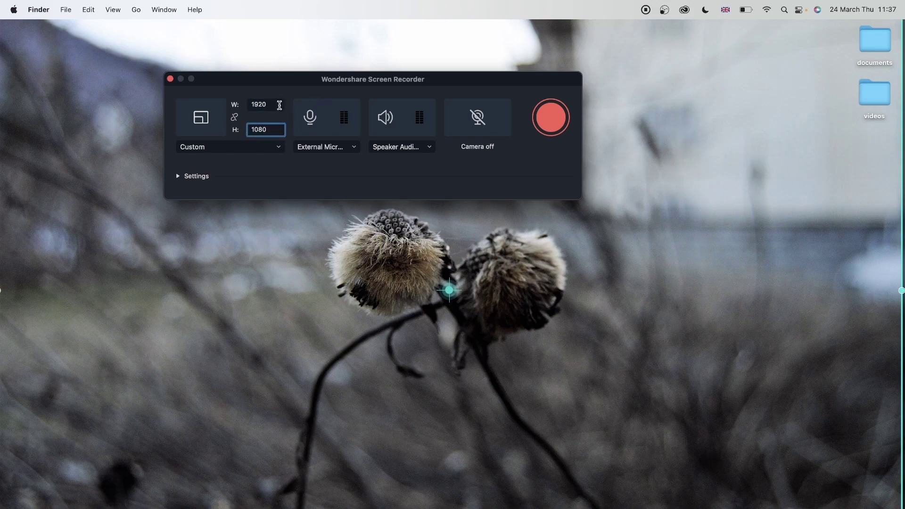
pyautogui.click(277, 105)
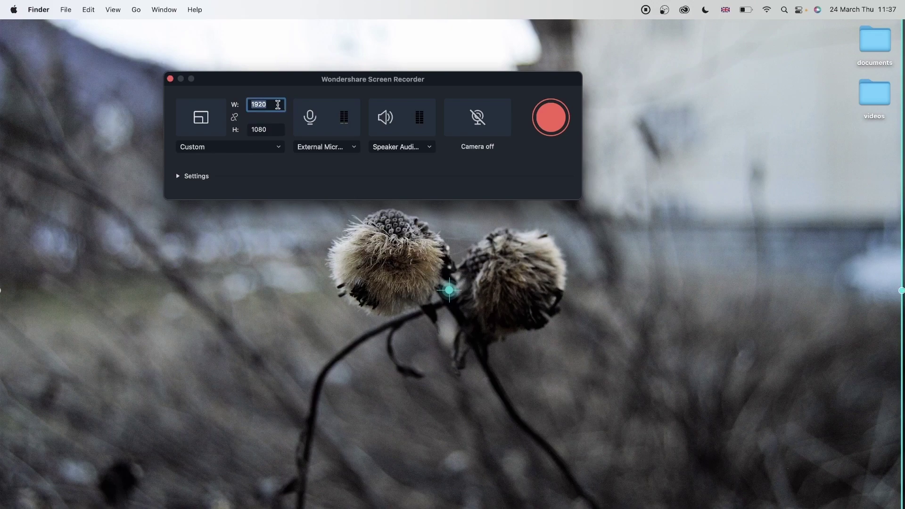
pyautogui.write('1')
pyautogui.click(273, 129)
pyautogui.write('720')
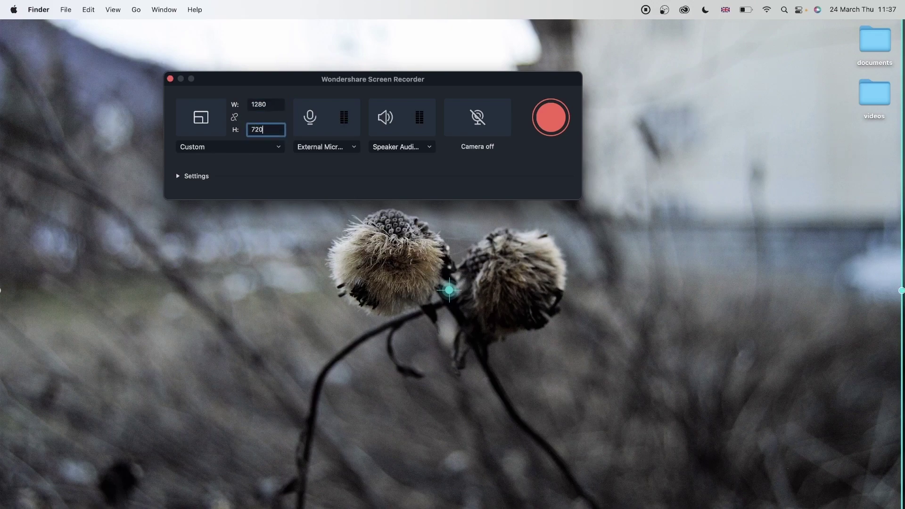
# Change the capture width to 854 and the height to 480.
pyautogui.click(276, 105)
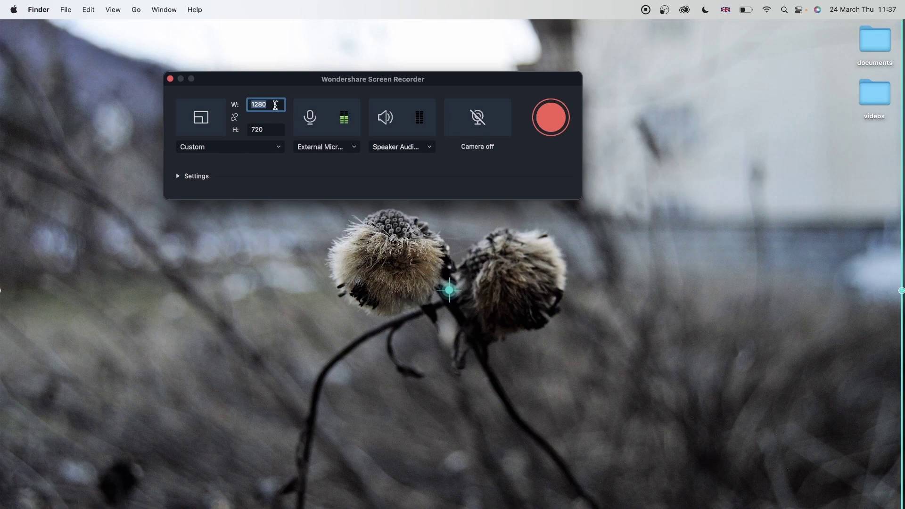
pyautogui.write('854')
pyautogui.click(270, 131)
pyautogui.write('480')
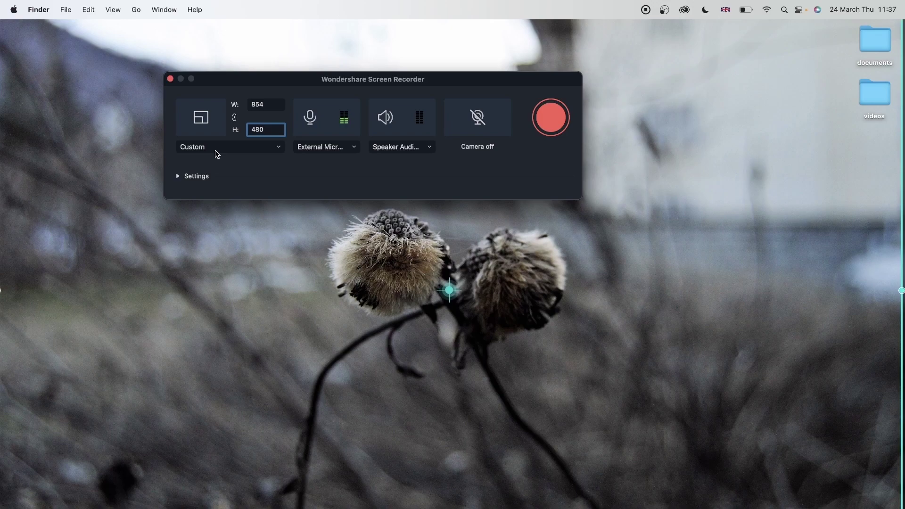
# Switch the capture area to Full Screen (3456 × 2234) and move the recorder window up and right.
pyautogui.click(260, 147)
pyautogui.click(245, 140)
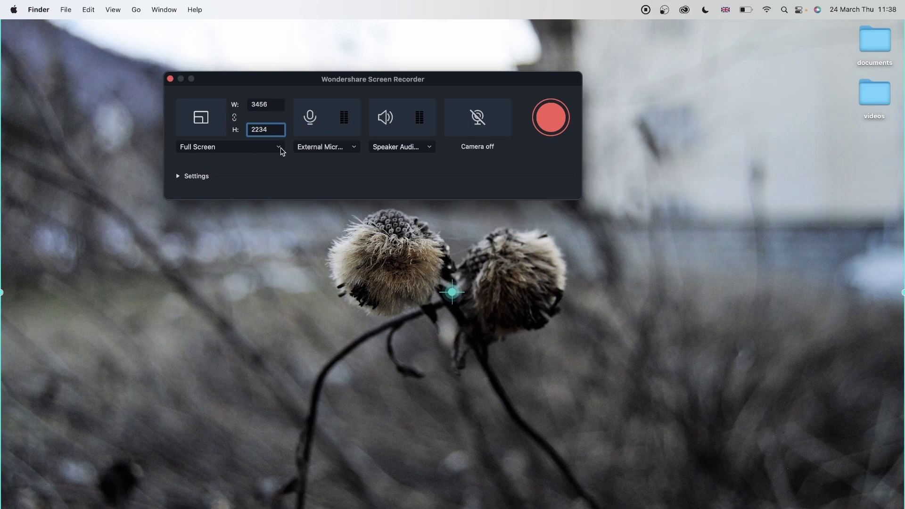
pyautogui.moveTo(368, 86); pyautogui.dragTo(438, 59)
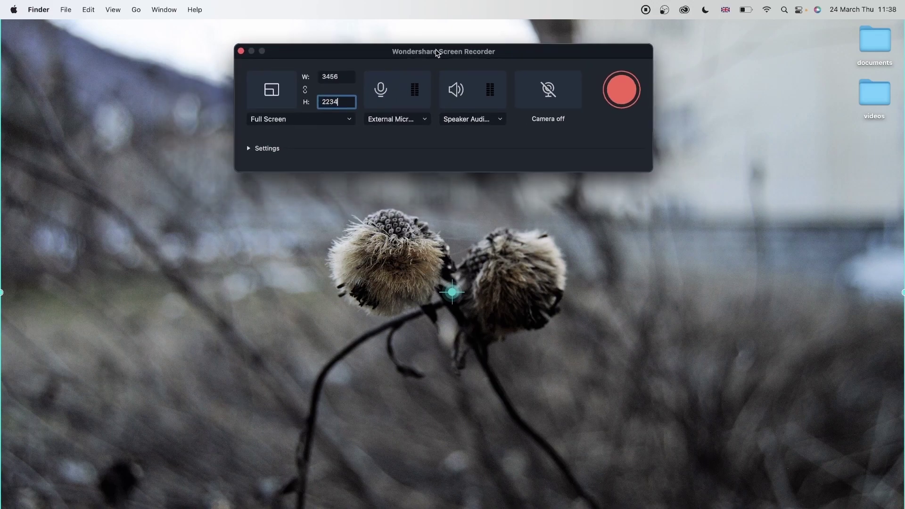
pyautogui.click(353, 121)
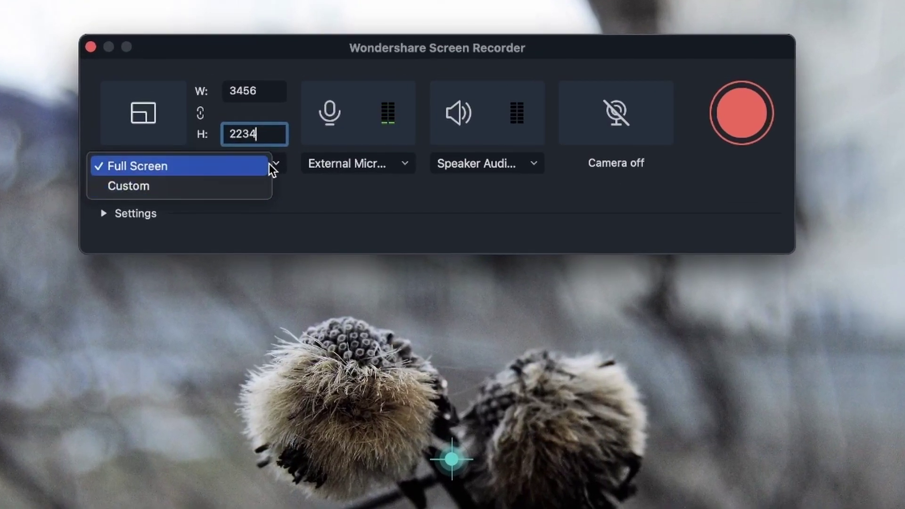
pyautogui.click(281, 165)
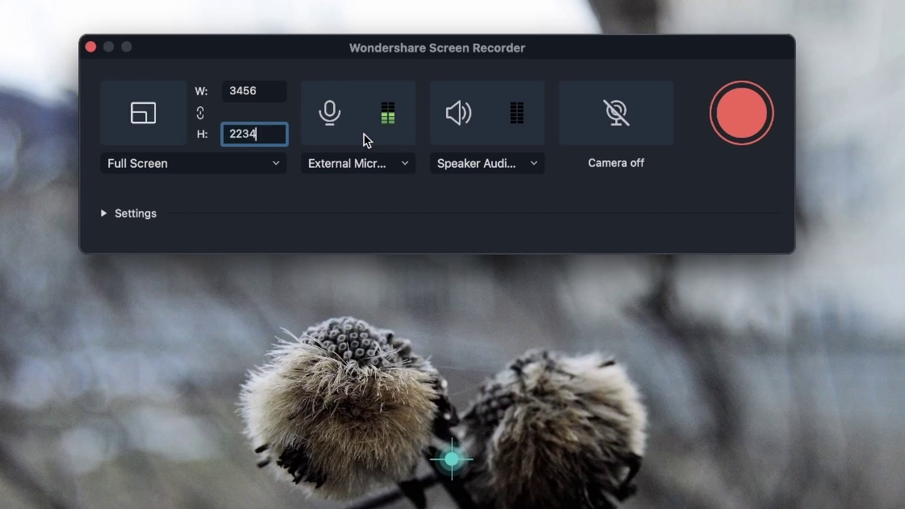
pyautogui.click(331, 107)
pyautogui.click(331, 112)
pyautogui.click(379, 165)
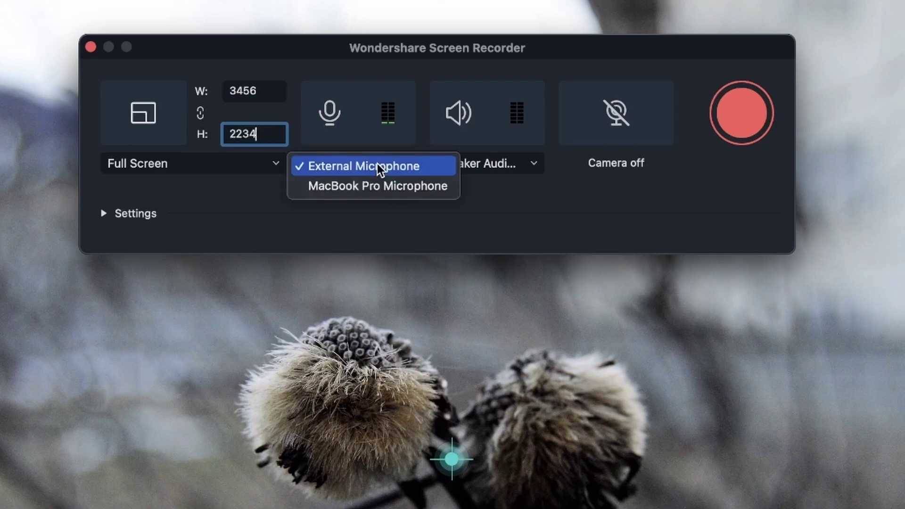
pyautogui.click(411, 184)
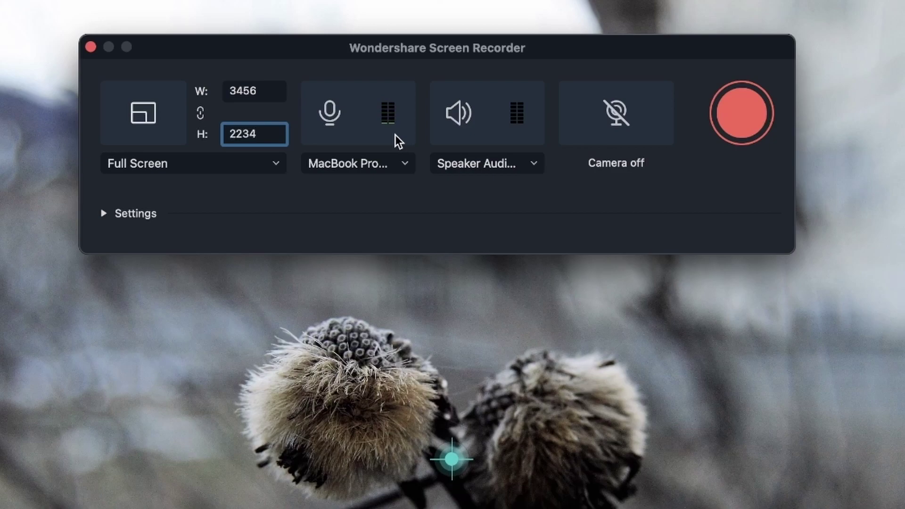
pyautogui.click(375, 160)
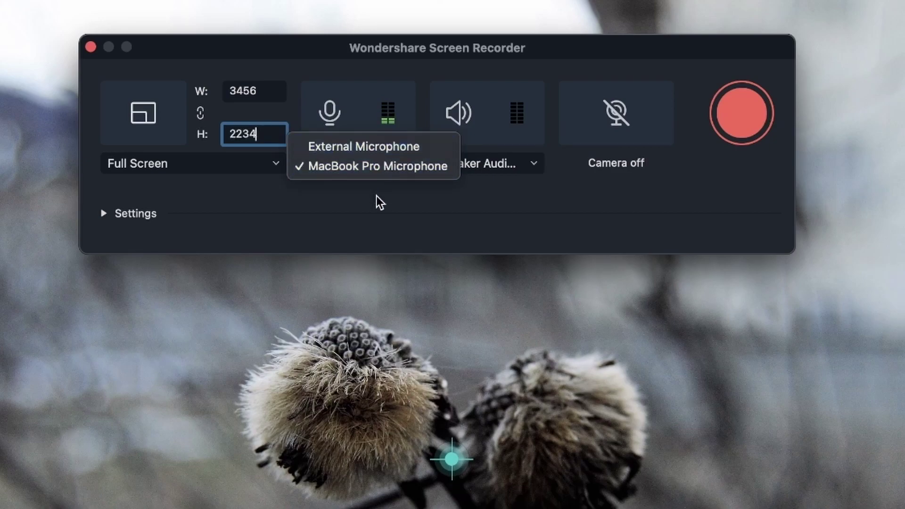
pyautogui.click(330, 150)
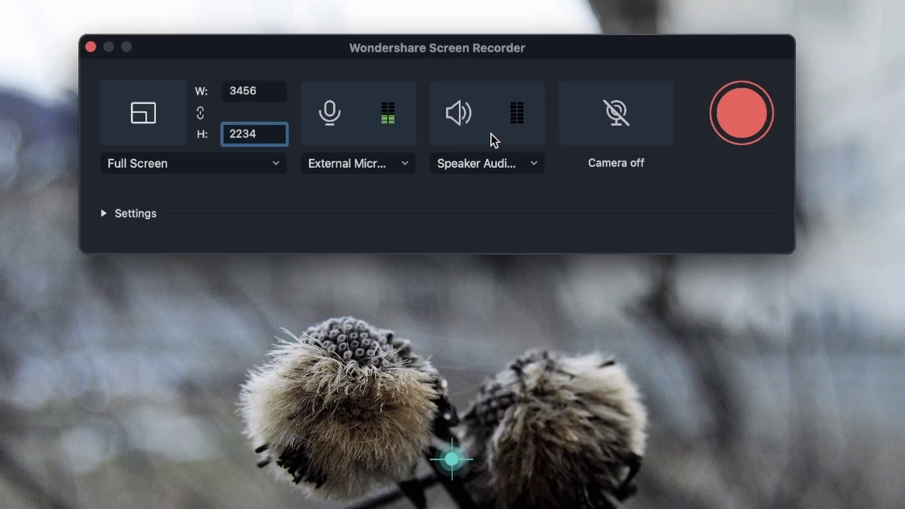
pyautogui.click(455, 115)
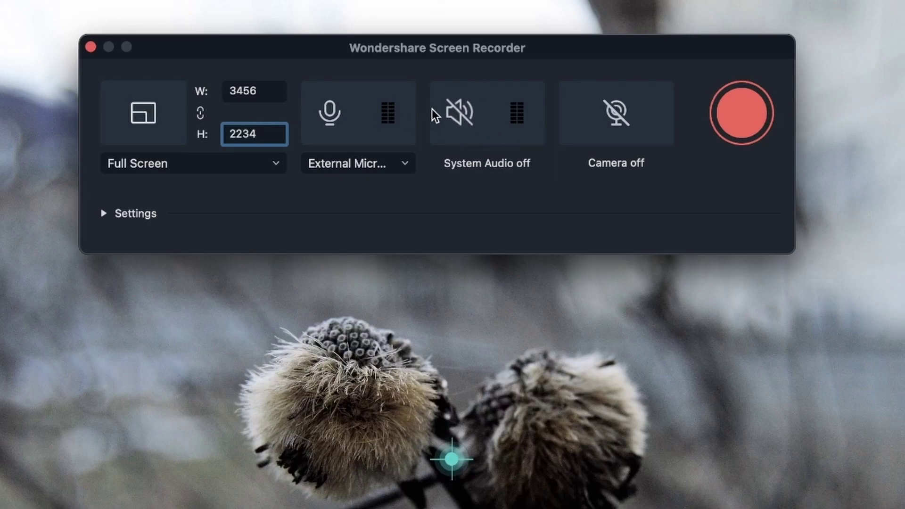
pyautogui.click(457, 113)
pyautogui.click(457, 114)
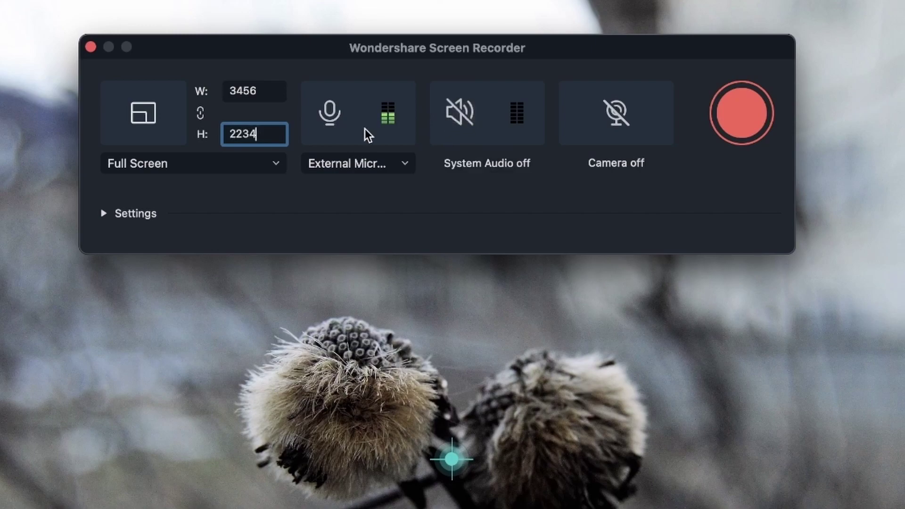
pyautogui.click(331, 112)
pyautogui.click(331, 112)
pyautogui.click(463, 116)
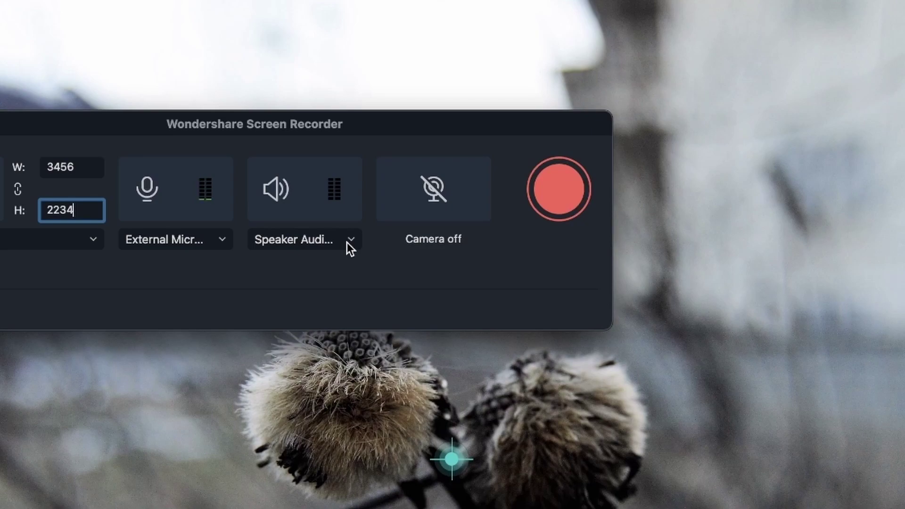
# Move the recorder window fully into view and expand its Settings: DeskTop, 30 fps, High quality.
pyautogui.moveTo(339, 122); pyautogui.dragTo(583, 47)
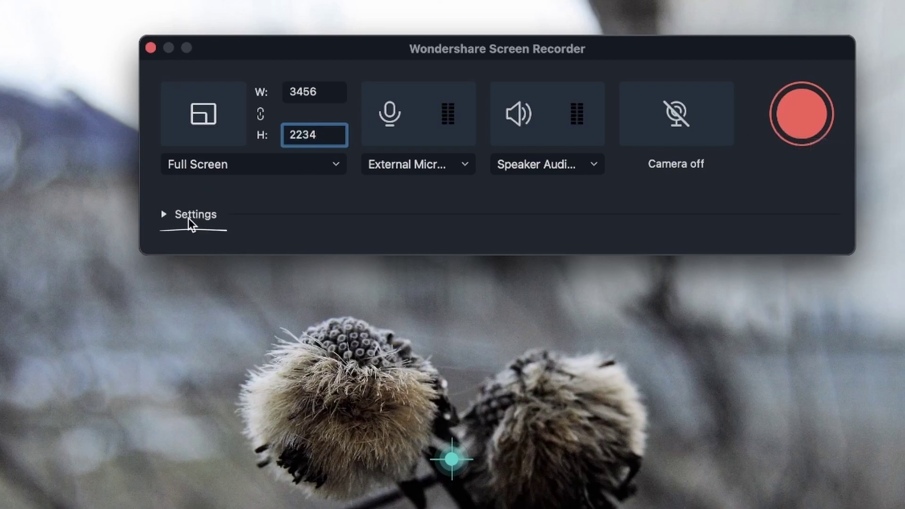
pyautogui.click(165, 214)
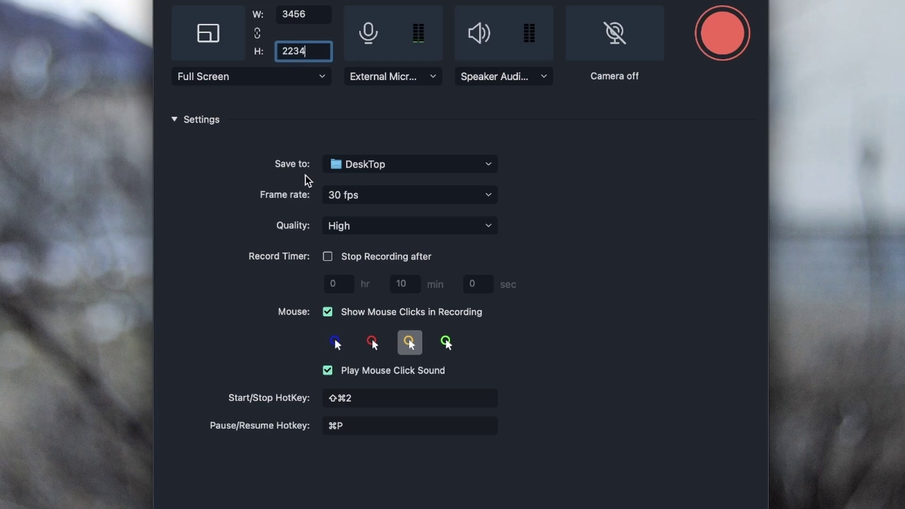
pyautogui.click(375, 167)
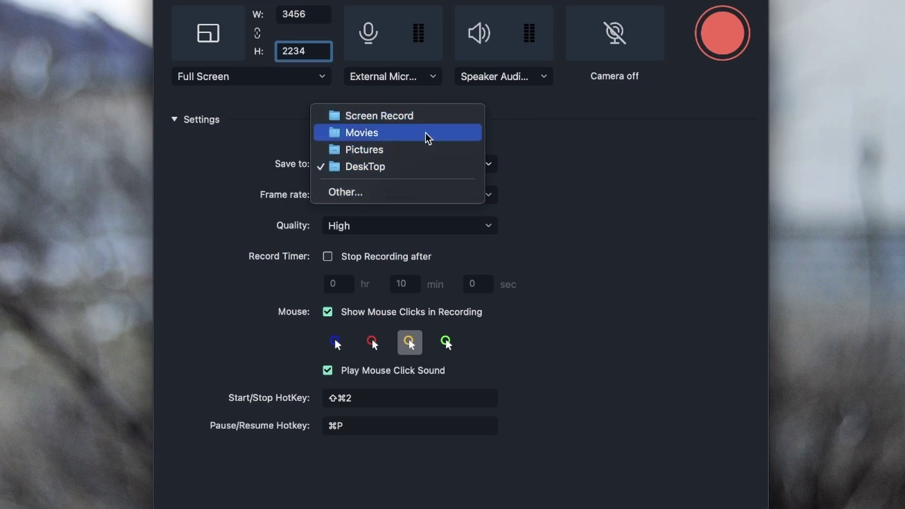
pyautogui.click(609, 174)
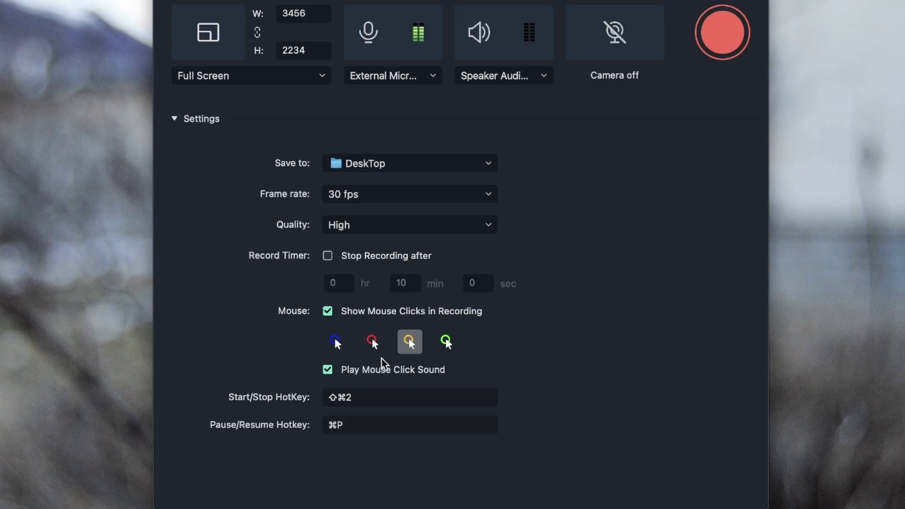
pyautogui.click(398, 202)
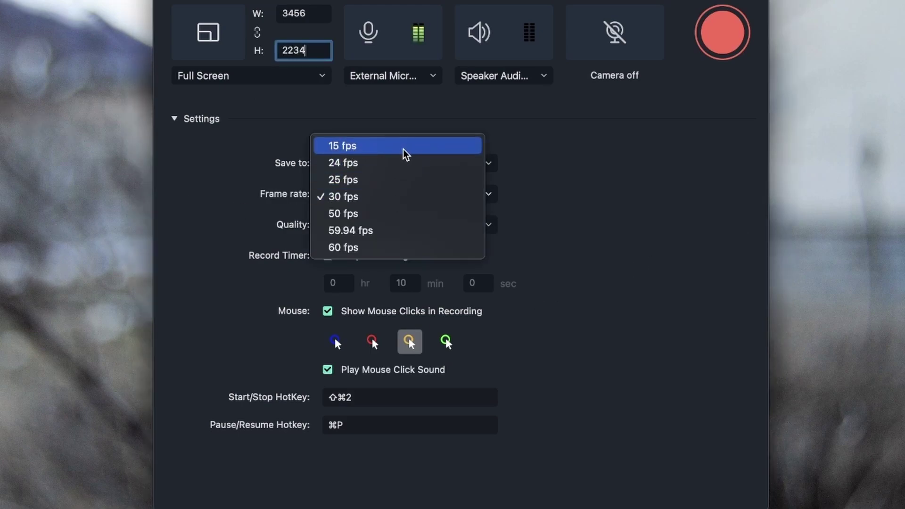
pyautogui.click(380, 147)
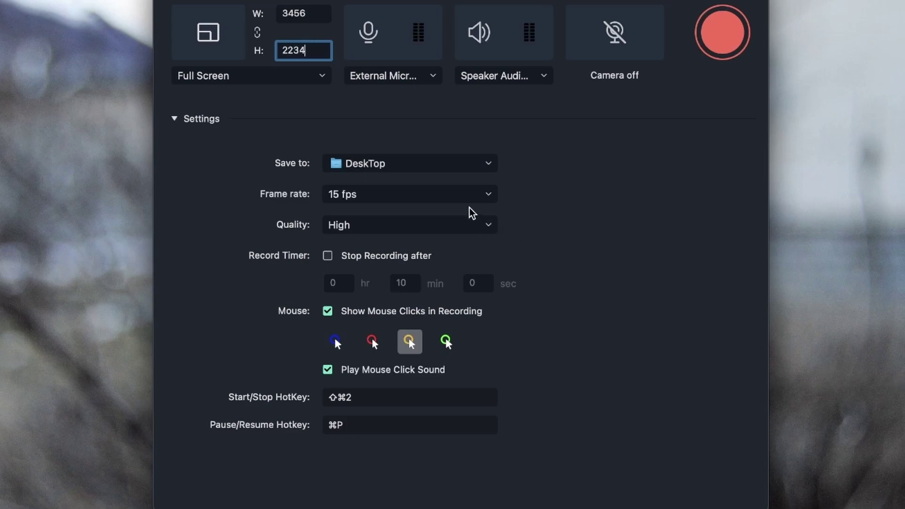
pyautogui.click(371, 199)
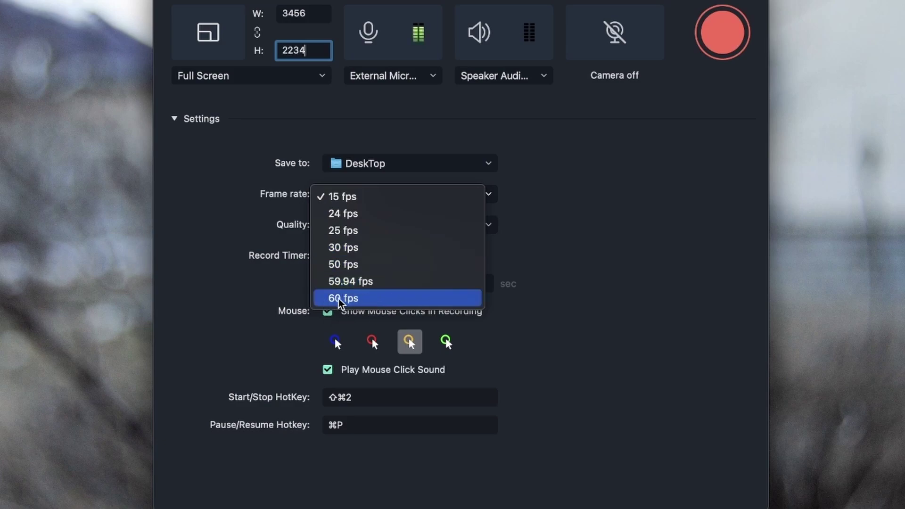
pyautogui.click(340, 249)
pyautogui.click(424, 194)
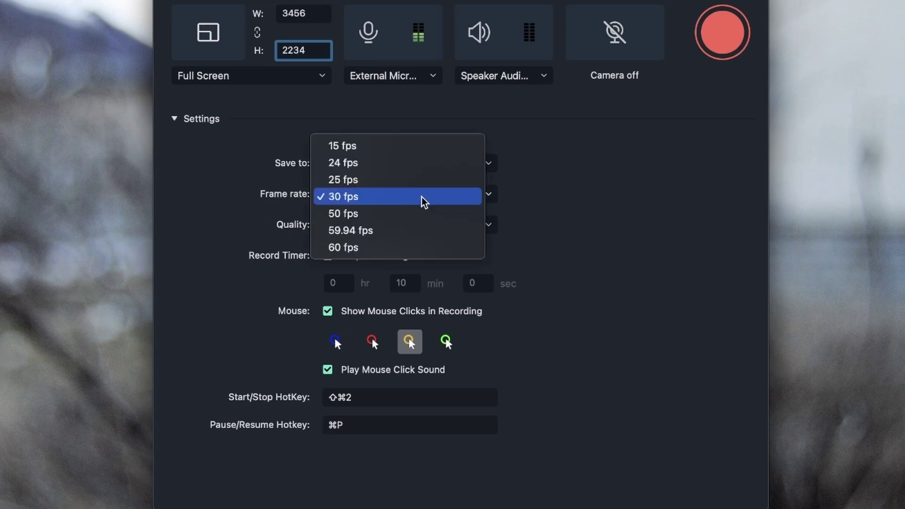
pyautogui.click(363, 197)
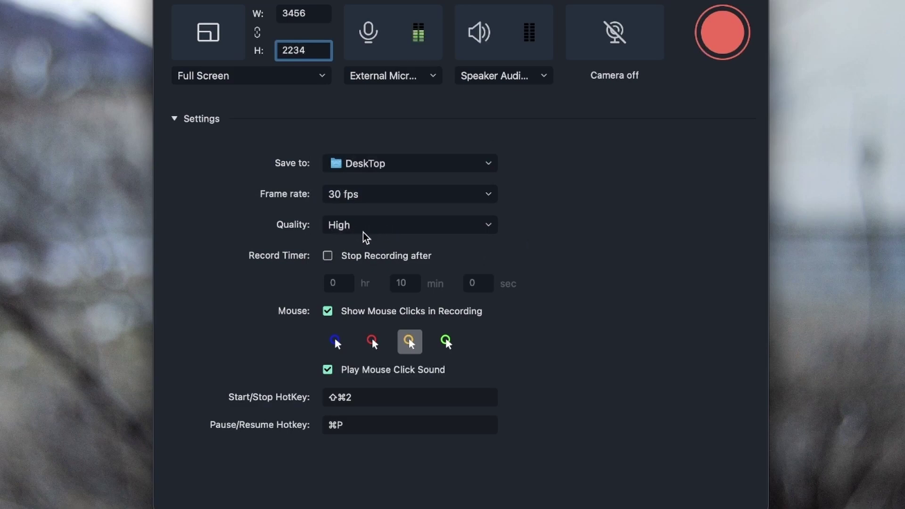
# Try out the quality and frame rate options, ending at 60 fps with High quality.
pyautogui.click(370, 230)
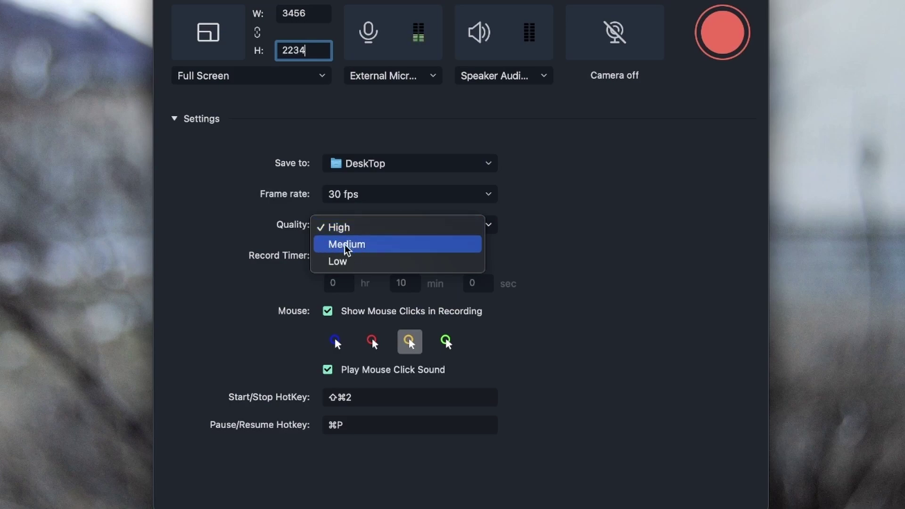
pyautogui.click(355, 248)
pyautogui.click(442, 230)
pyautogui.click(355, 225)
pyautogui.click(372, 227)
pyautogui.click(374, 228)
pyautogui.click(392, 191)
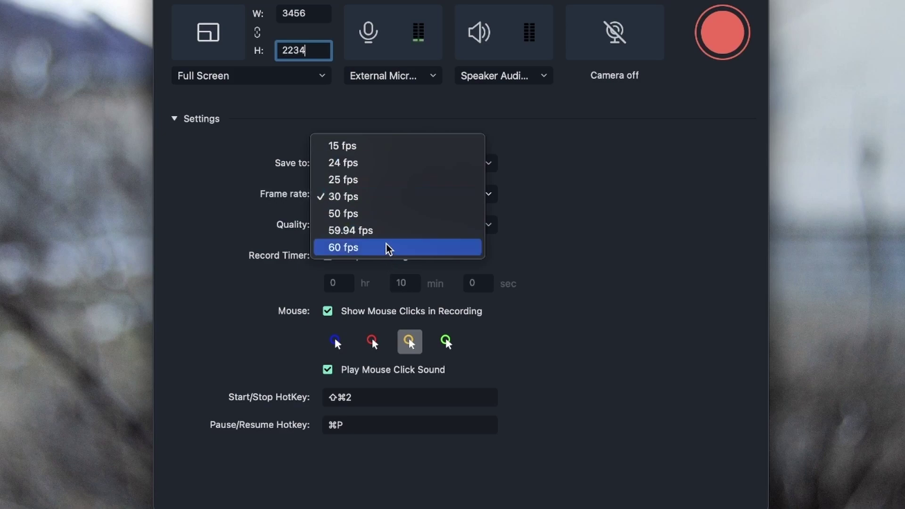
pyautogui.click(386, 245)
pyautogui.click(486, 225)
pyautogui.click(422, 211)
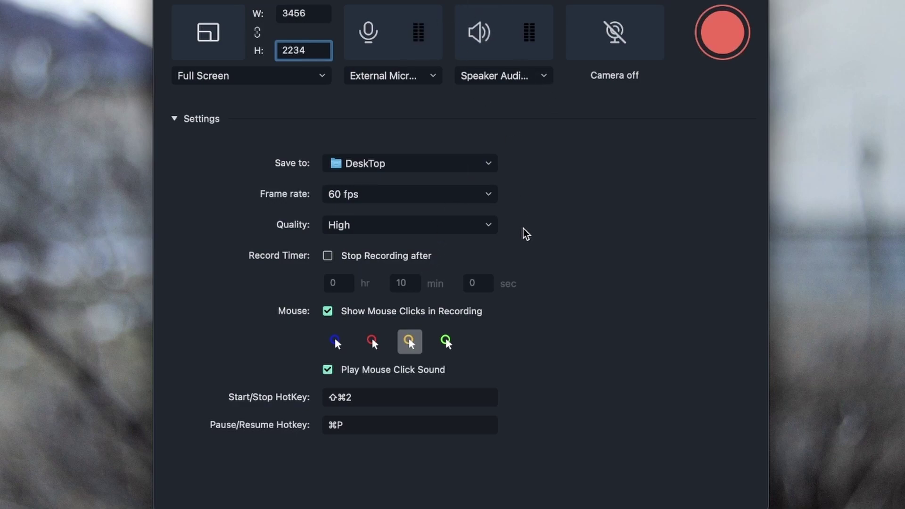
# Set the frame rate back to 30 fps and the recording quality to Medium.
pyautogui.click(459, 202)
pyautogui.click(404, 146)
pyautogui.click(396, 225)
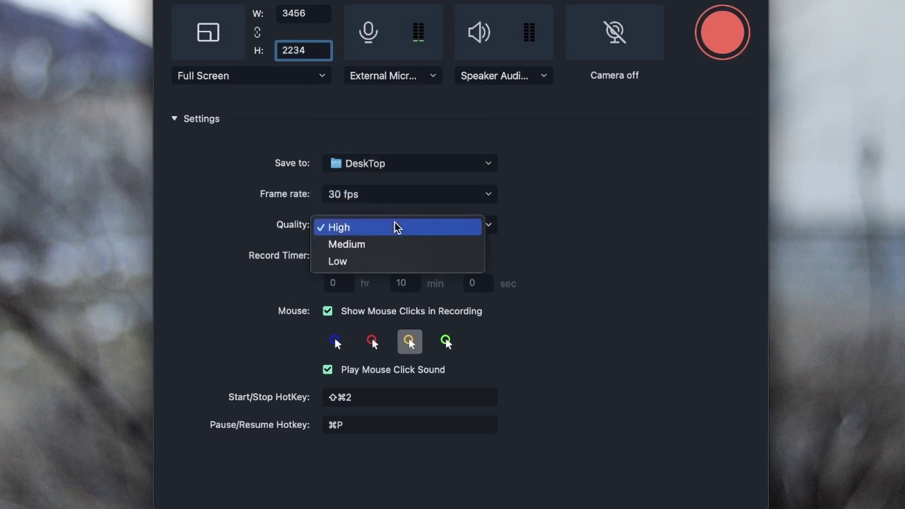
pyautogui.click(422, 244)
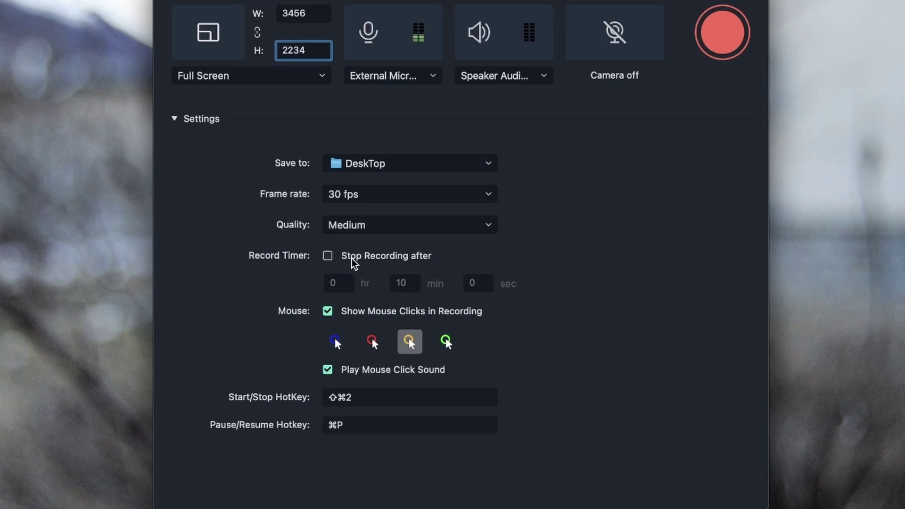
# Enable Stop Recording after, with 0 in the minutes field and 5 in the seconds field.
pyautogui.click(327, 256)
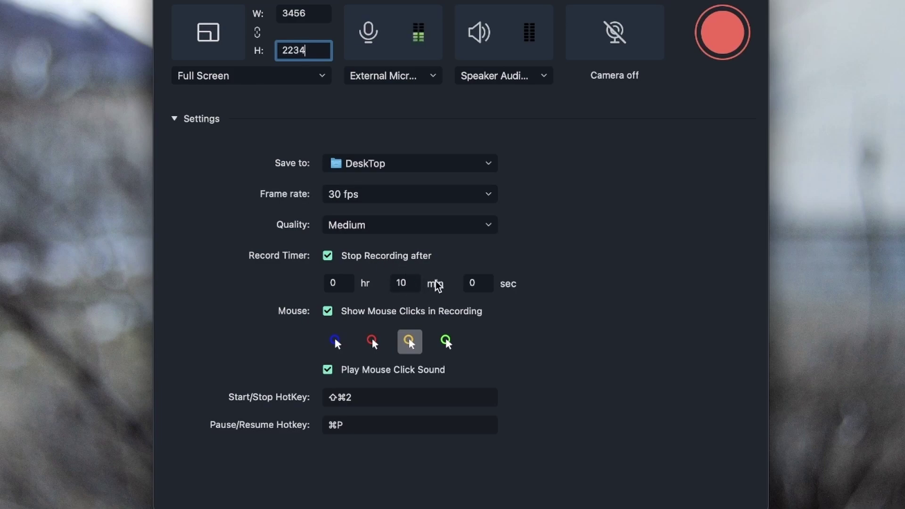
pyautogui.click(410, 282)
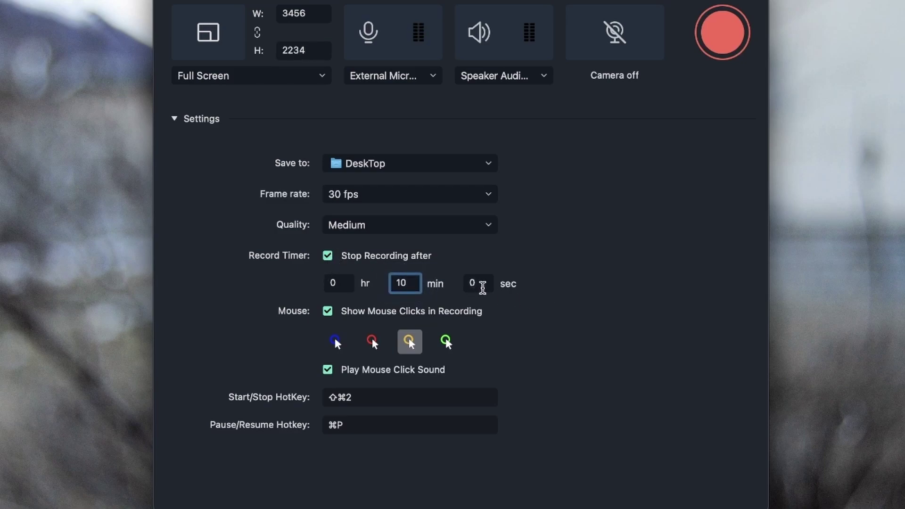
pyautogui.press('super+a')
pyautogui.write('0')
pyautogui.click(472, 283)
pyautogui.press('BackSpace')
pyautogui.write('5')
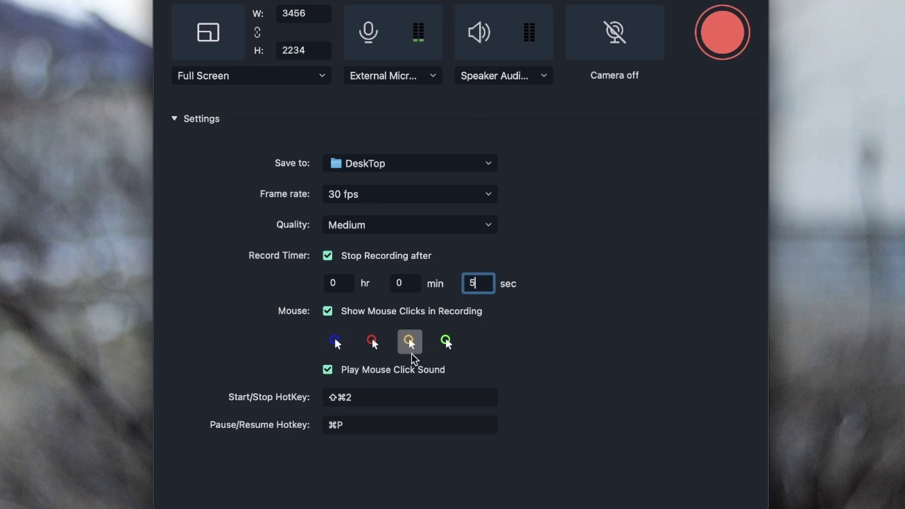
pyautogui.click(374, 342)
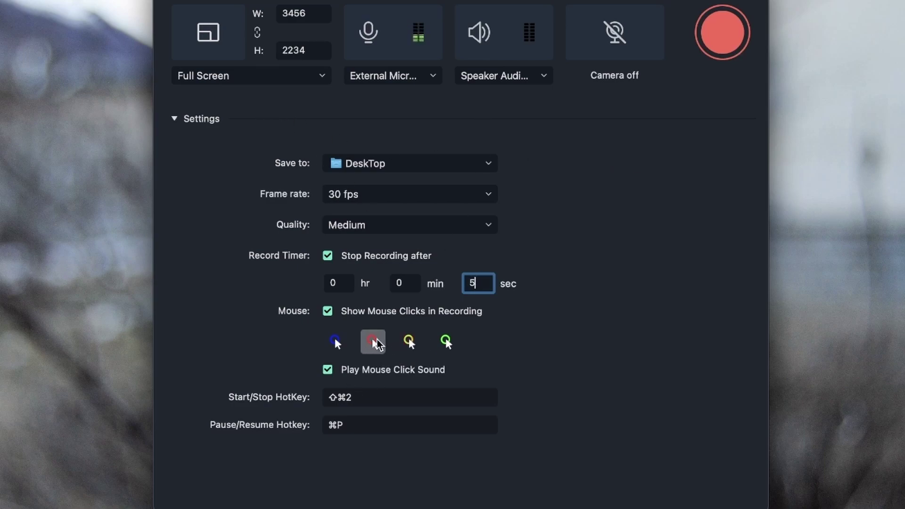
pyautogui.click(338, 343)
pyautogui.click(375, 342)
pyautogui.click(410, 342)
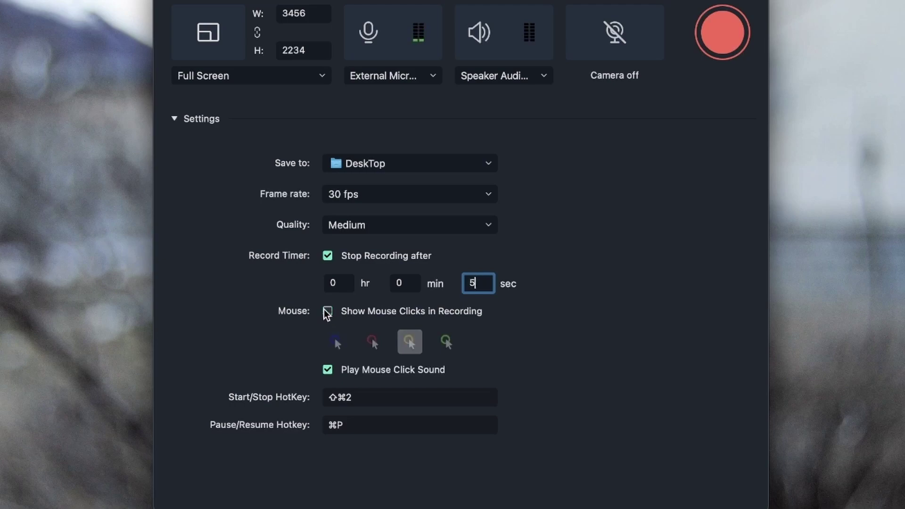
pyautogui.click(336, 342)
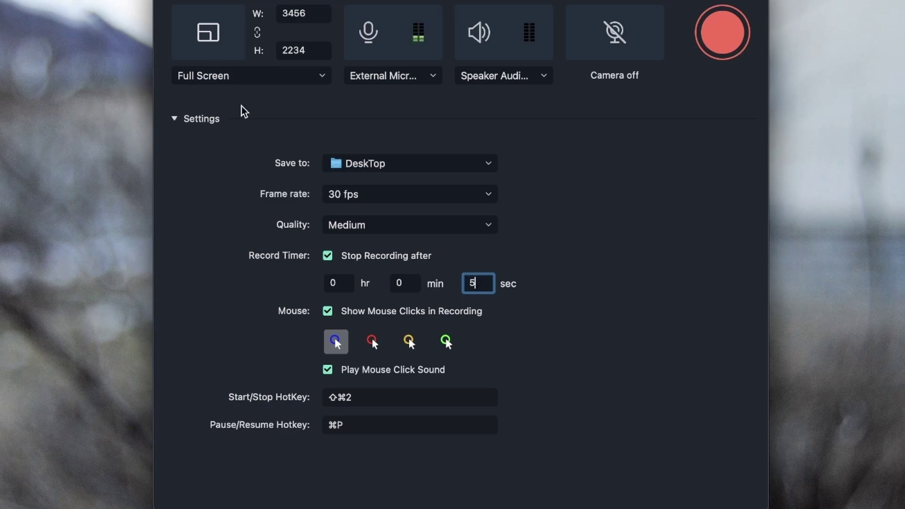
pyautogui.click(409, 341)
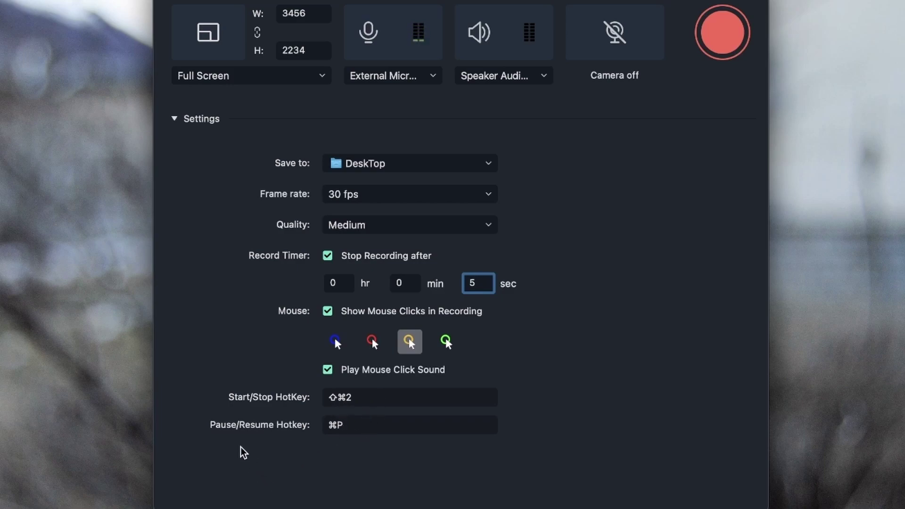
# Clear the Start/Stop HotKey and assign ⌘H as the new shortcut.
pyautogui.click(333, 425)
pyautogui.click(404, 397)
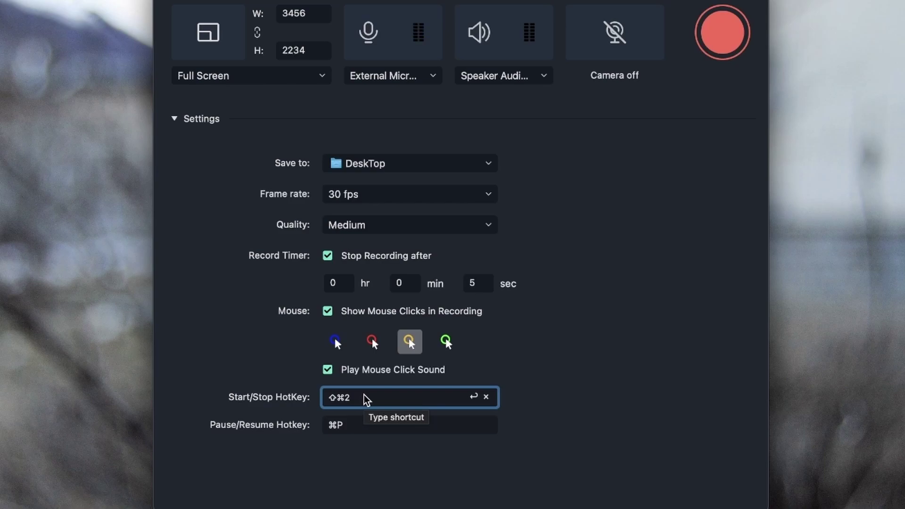
pyautogui.click(345, 430)
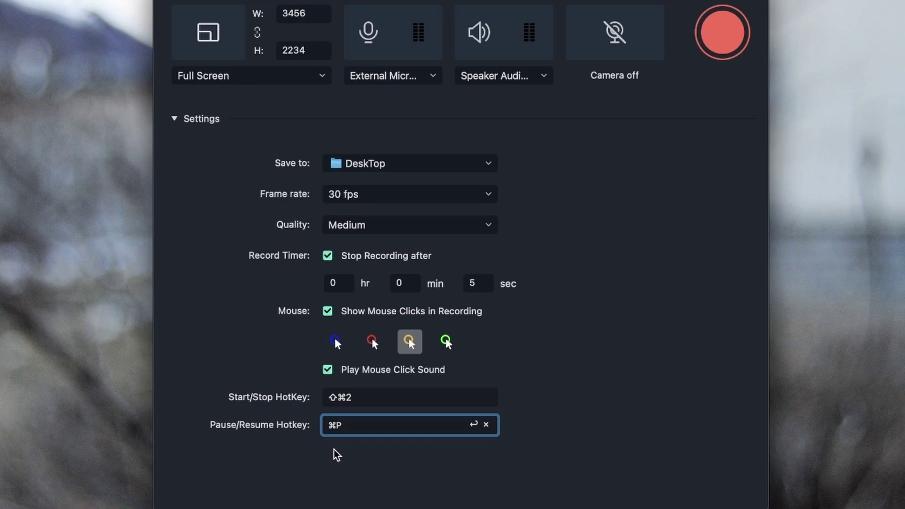
pyautogui.click(394, 400)
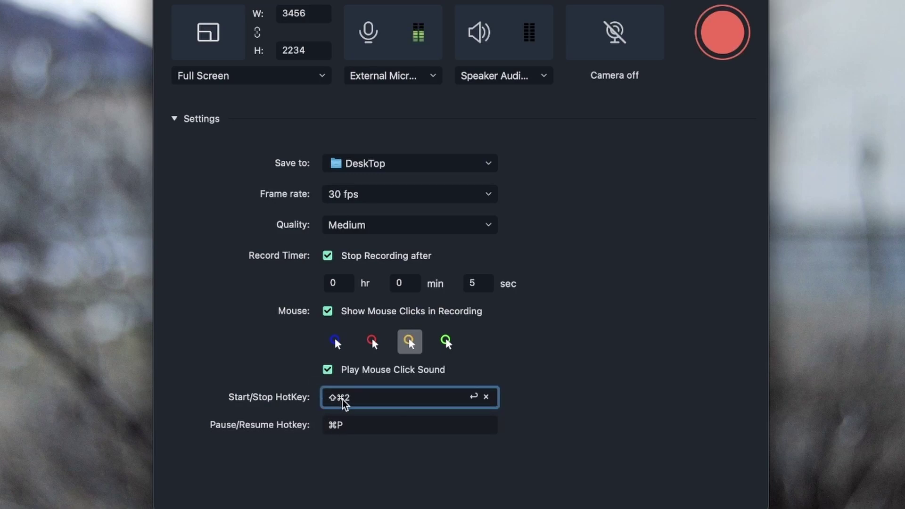
pyautogui.click(462, 424)
pyautogui.click(463, 401)
pyautogui.click(487, 397)
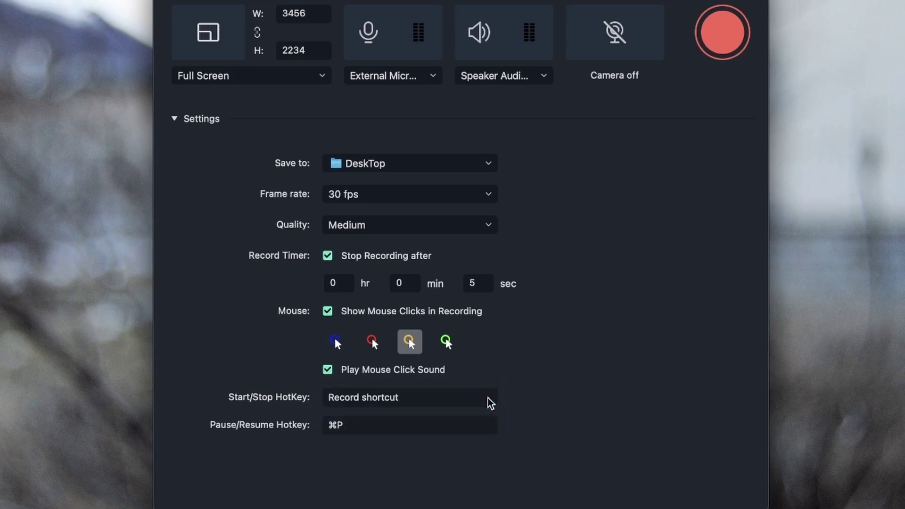
pyautogui.click(408, 404)
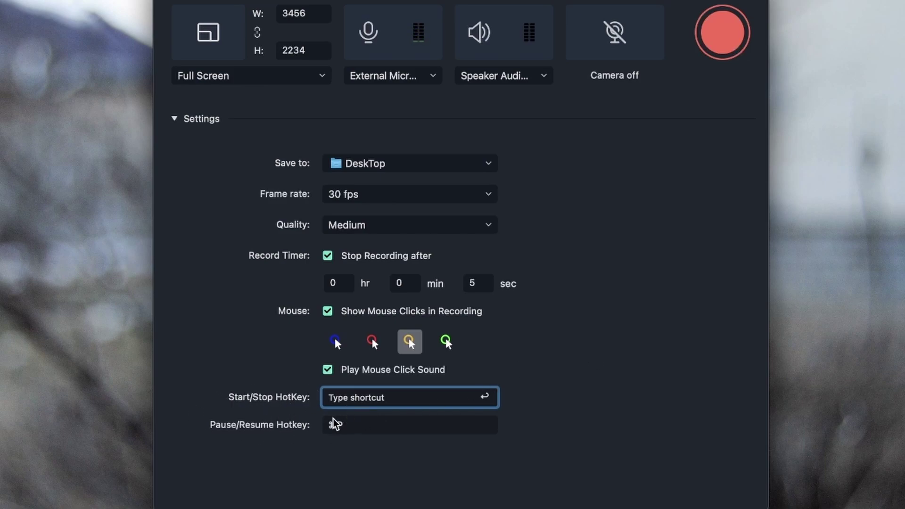
pyautogui.press('super')
pyautogui.press('super+h')
pyautogui.click(360, 395)
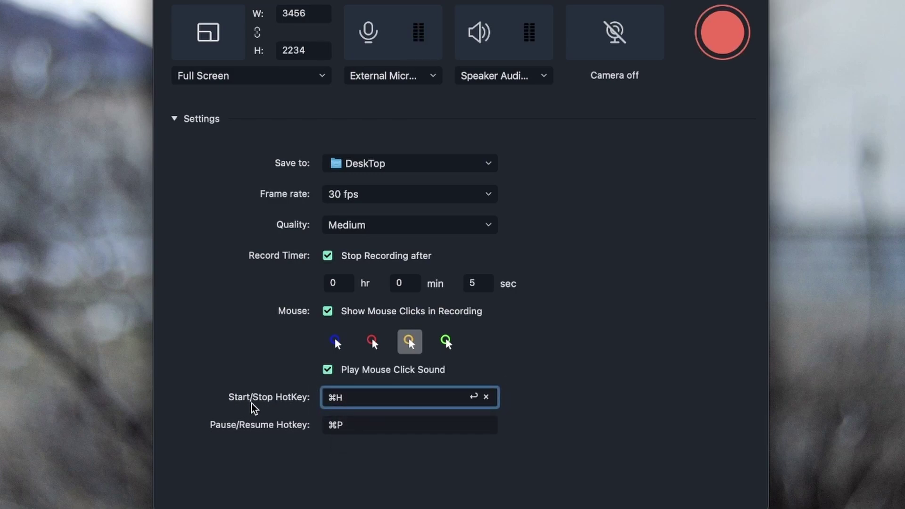
# Clear the Pause/Resume Hotkey and assign ⌘M as the new shortcut.
pyautogui.click(370, 430)
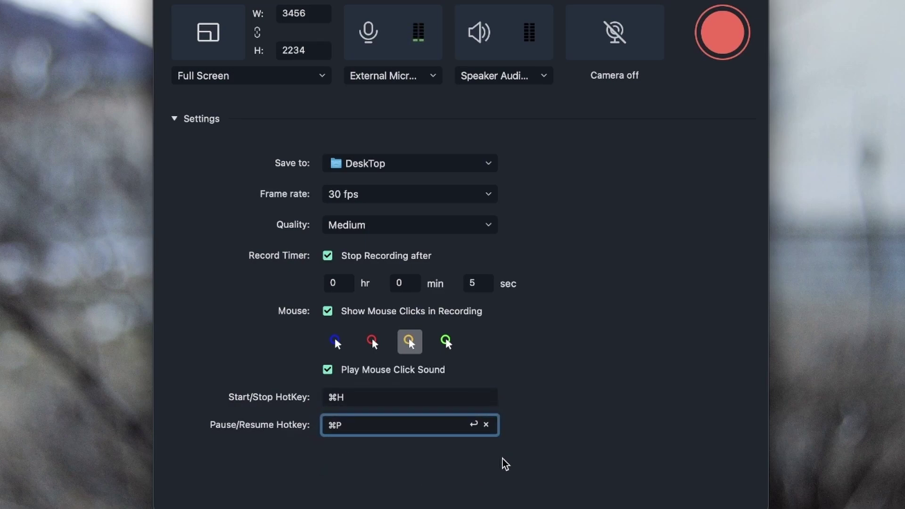
pyautogui.click(486, 425)
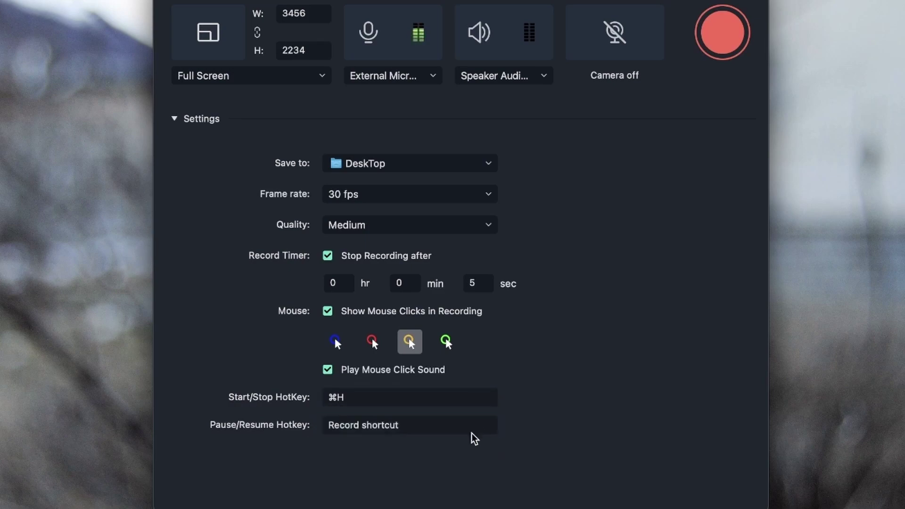
pyautogui.click(415, 433)
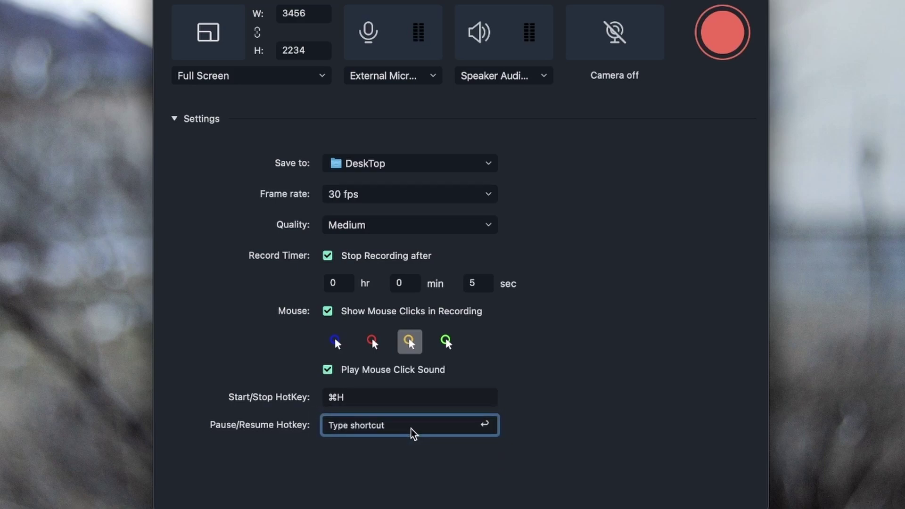
pyautogui.press('super+m')
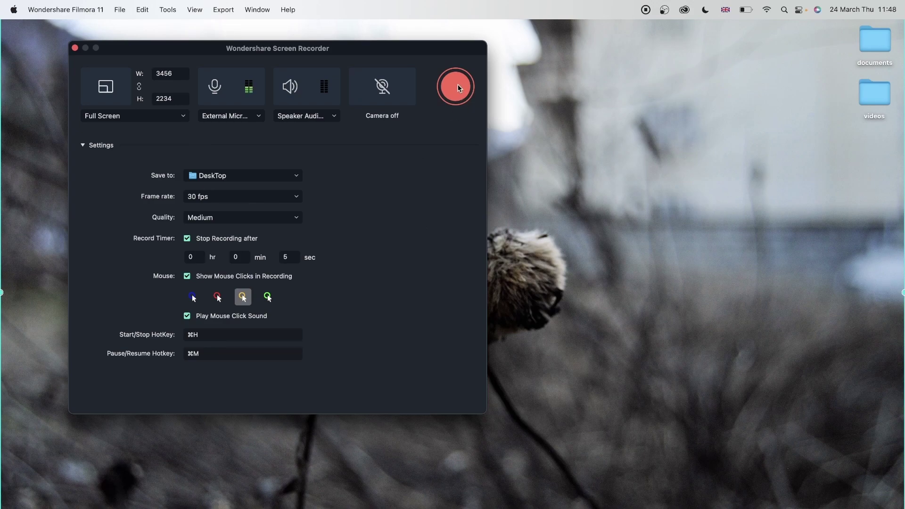
# Record a 5-second screencast, open the new MP4 in Filmora and drag it onto the timeline.
pyautogui.click(460, 86)
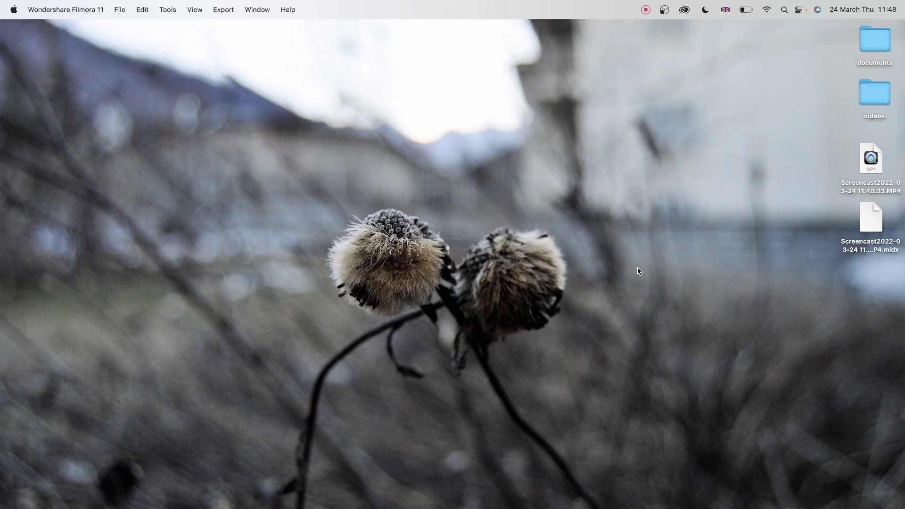
pyautogui.doubleClick(874, 160)
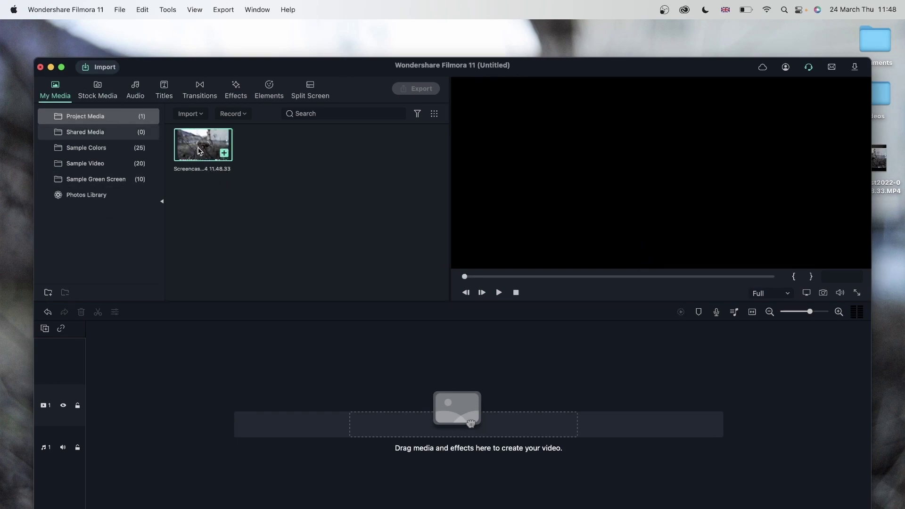
pyautogui.moveTo(202, 150); pyautogui.dragTo(91, 402)
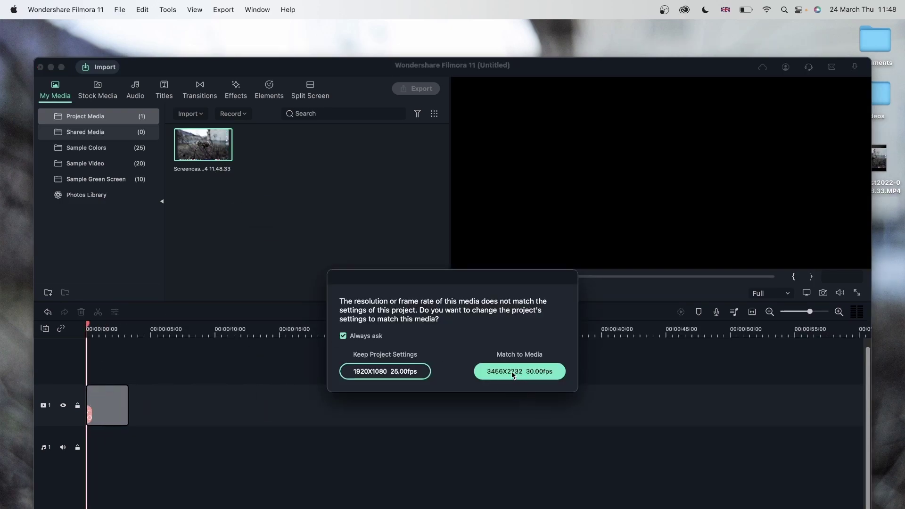
# Keep the 1920X1080 25.00fps project settings, scrub the clip, then close the project without saving.
pyautogui.click(398, 375)
pyautogui.moveTo(87, 336)
pyautogui.mouseDown()
pyautogui.moveTo(134, 341)
pyautogui.moveTo(96, 345)
pyautogui.mouseUp()
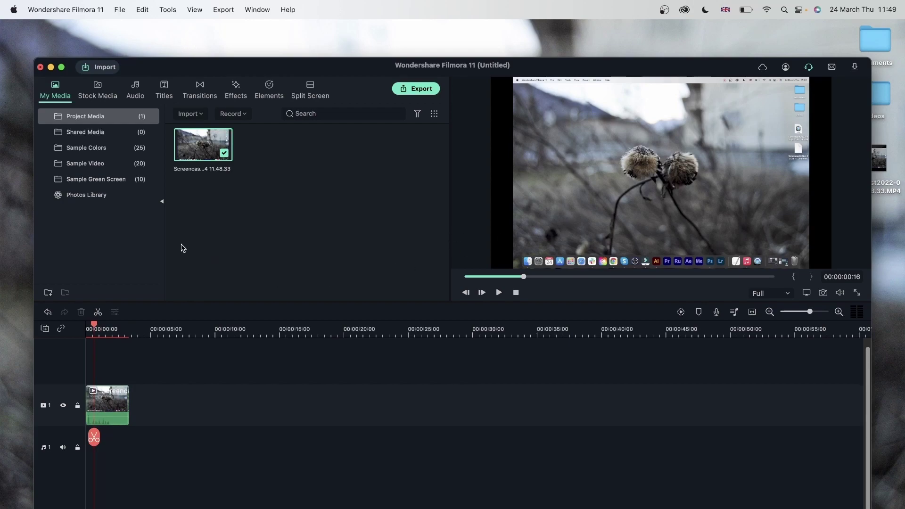
pyautogui.click(259, 168)
pyautogui.click(121, 423)
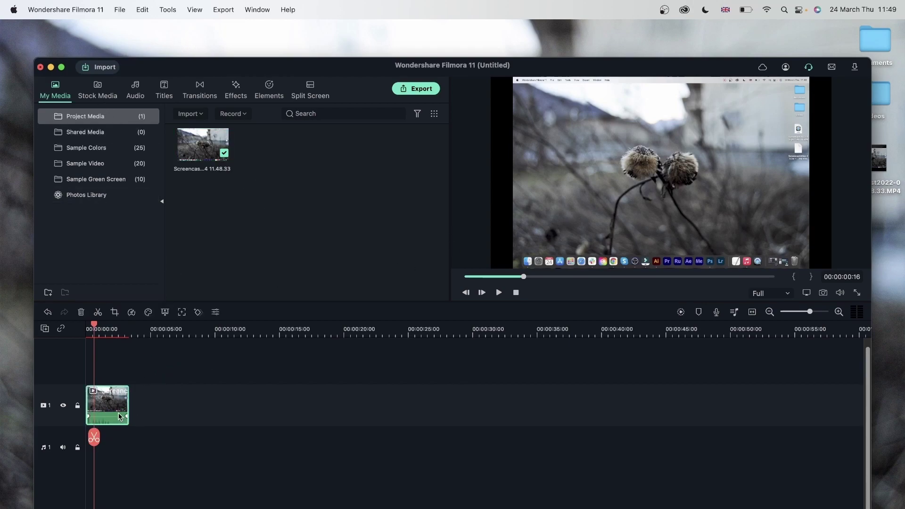
pyautogui.click(40, 67)
pyautogui.click(358, 347)
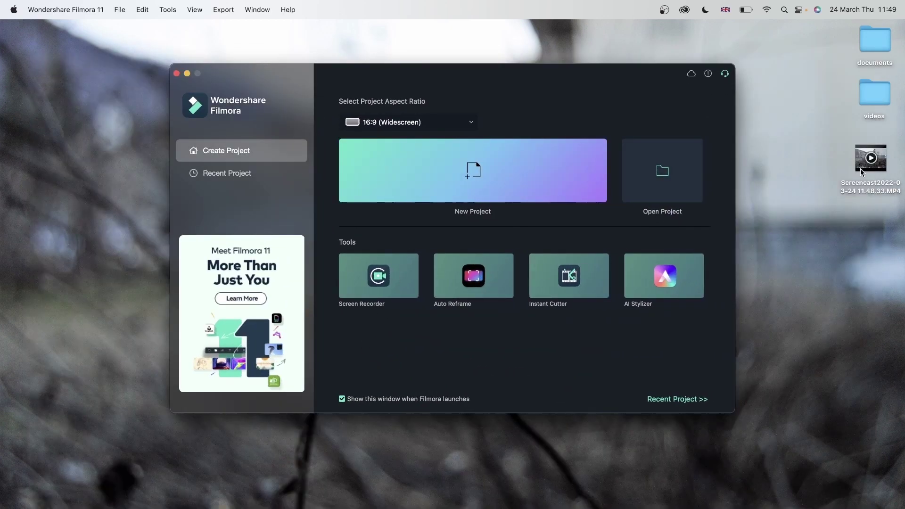
# Reopen the Screen Recorder and set it to 15 fps at Low quality.
pyautogui.click(861, 169)
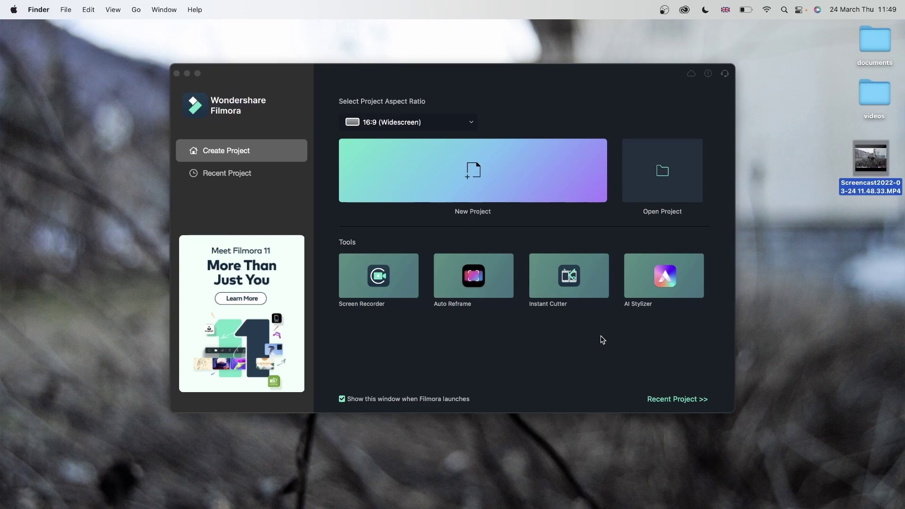
pyautogui.click(377, 281)
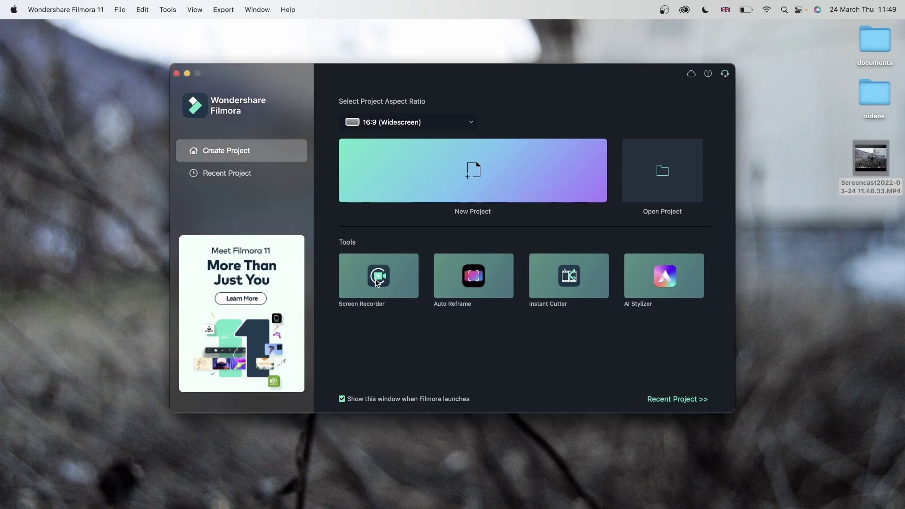
pyautogui.click(390, 279)
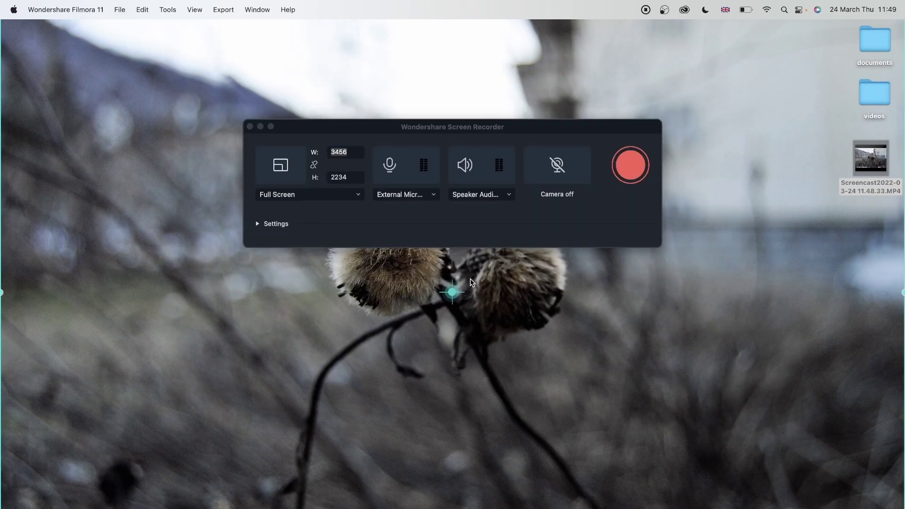
pyautogui.click(257, 223)
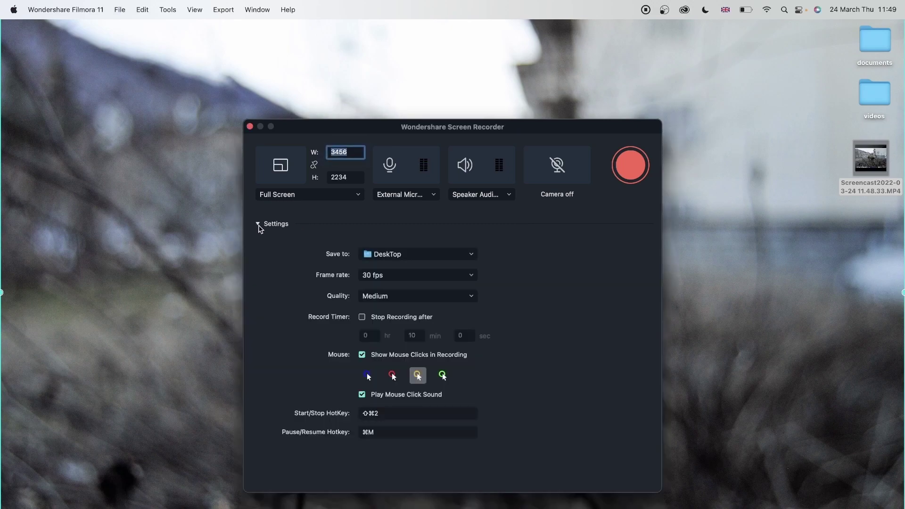
pyautogui.click(400, 279)
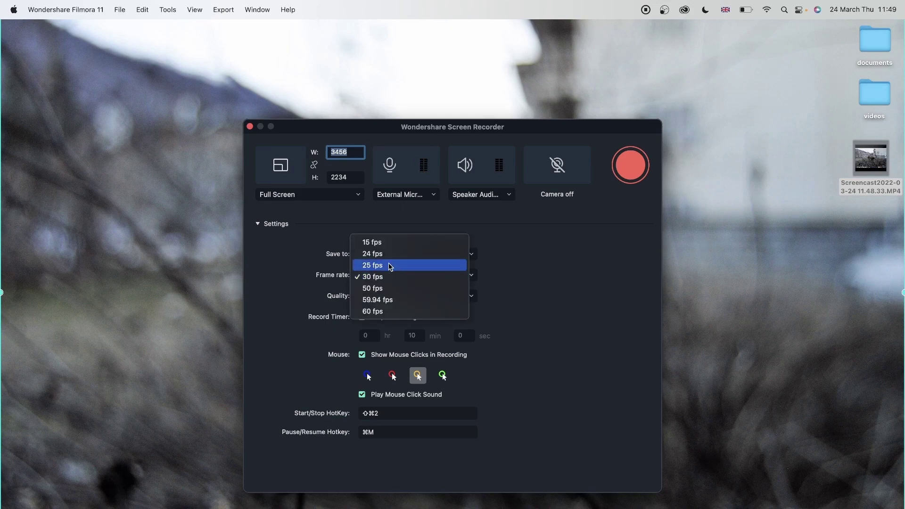
pyautogui.click(404, 239)
pyautogui.click(404, 297)
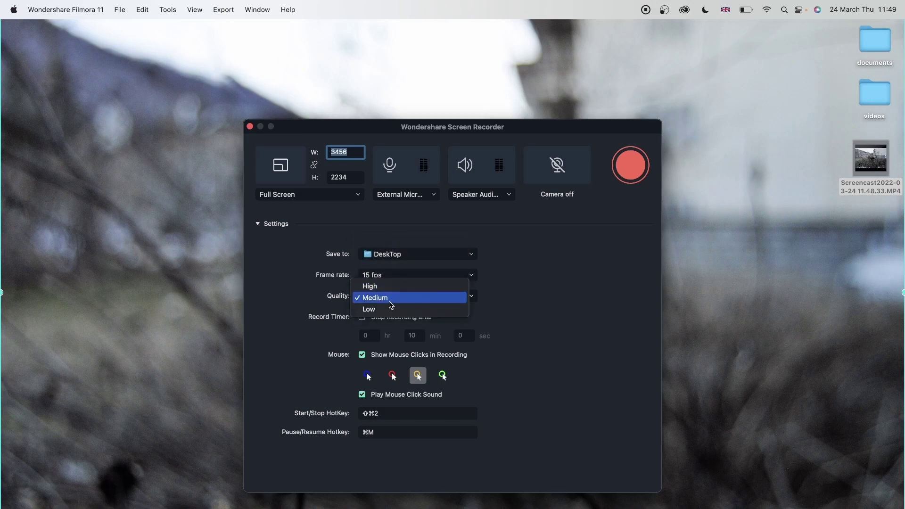
pyautogui.click(387, 310)
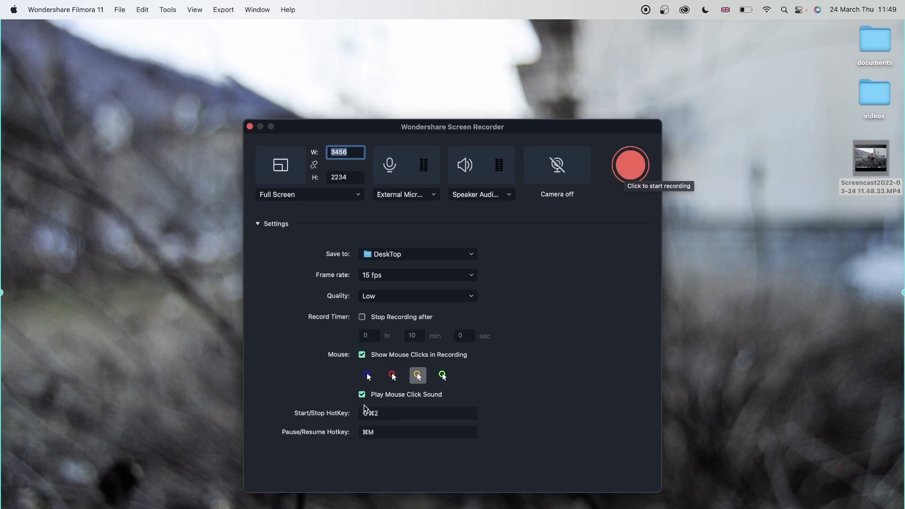
# Clear the Start/Stop HotKey and record ⌘H as its new shortcut.
pyautogui.click(443, 414)
pyautogui.click(478, 415)
pyautogui.click(422, 419)
pyautogui.press('super+h')
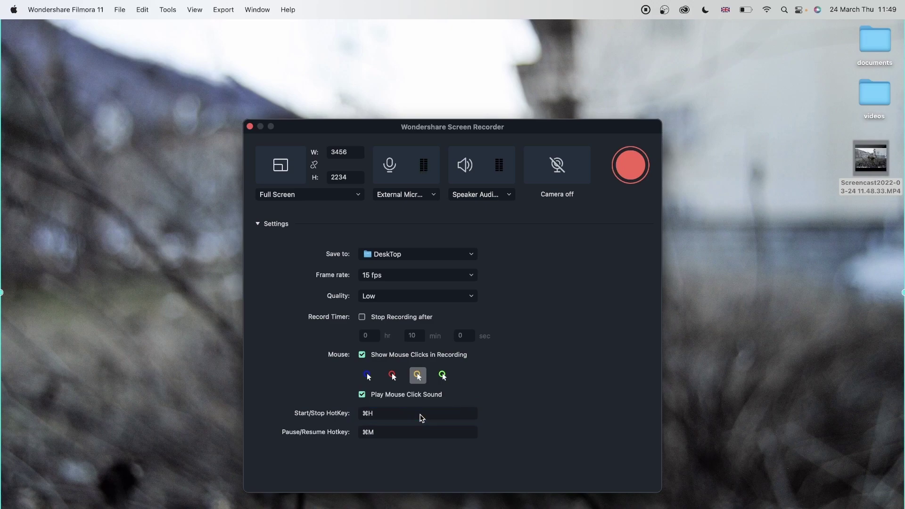
# Record a Low-quality 15 fps full-screen capture, imported as the 11.49.54 screencast.
pyautogui.click(632, 174)
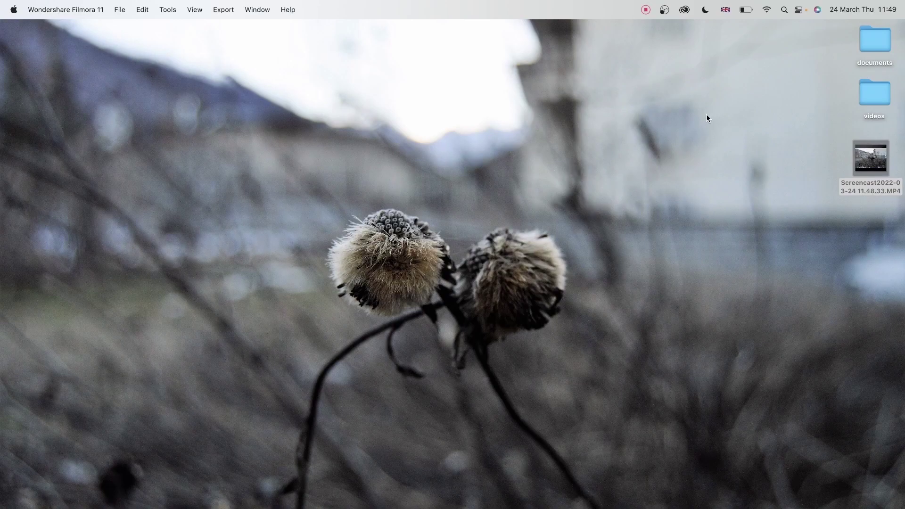
pyautogui.click(131, 202)
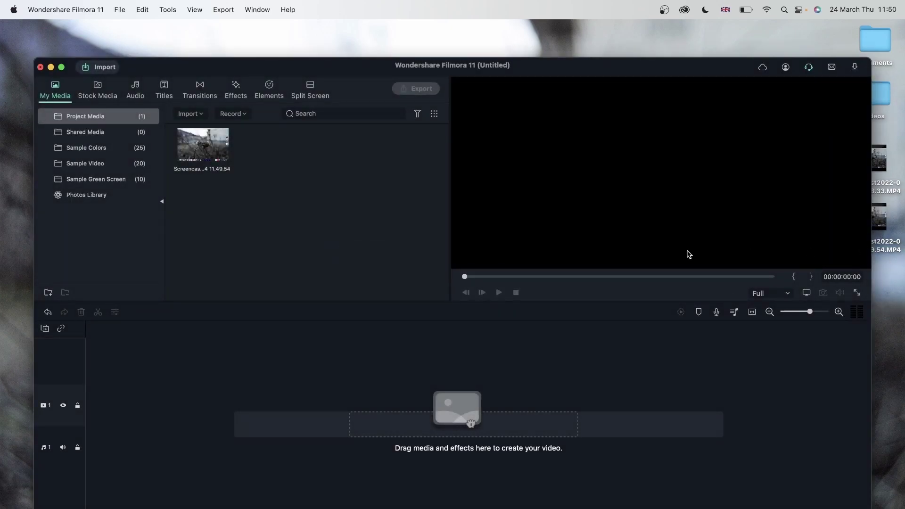
# Close the editor, reopen the Screen Recorder settings and set the frame rate to 60 fps.
pyautogui.click(203, 145)
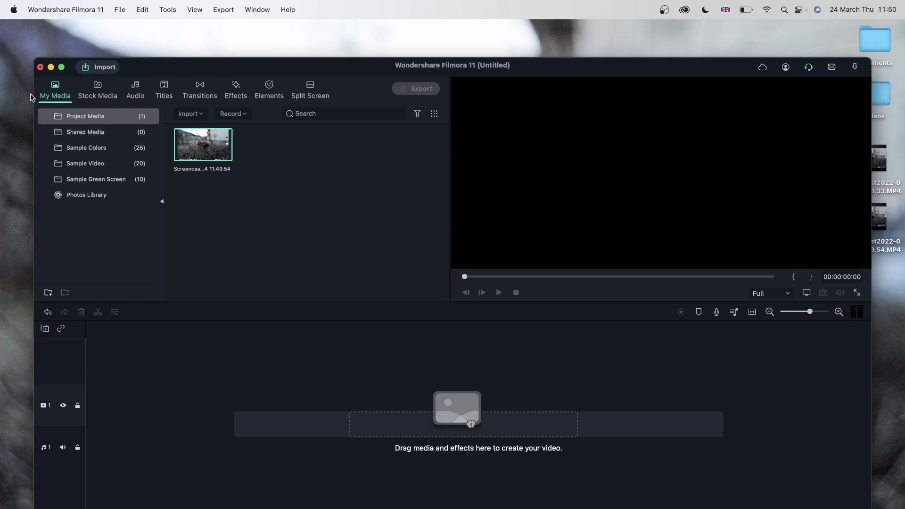
pyautogui.click(41, 67)
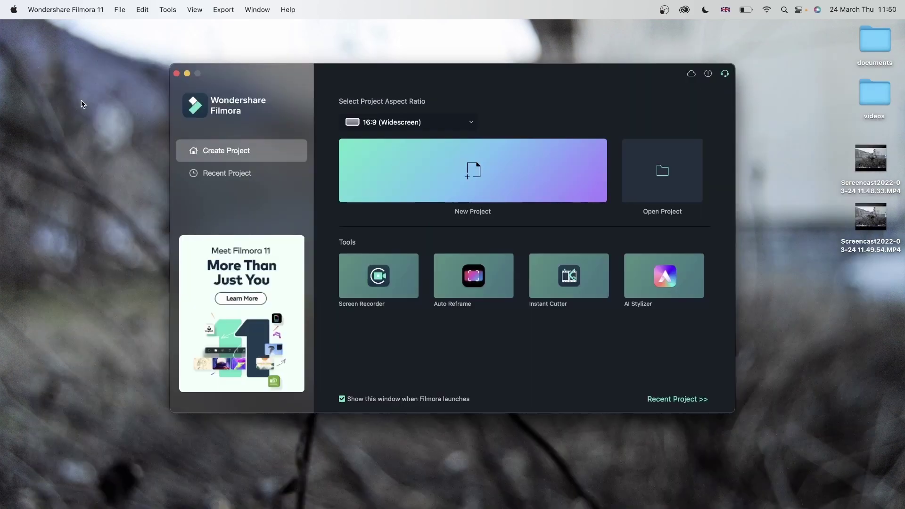
pyautogui.click(390, 281)
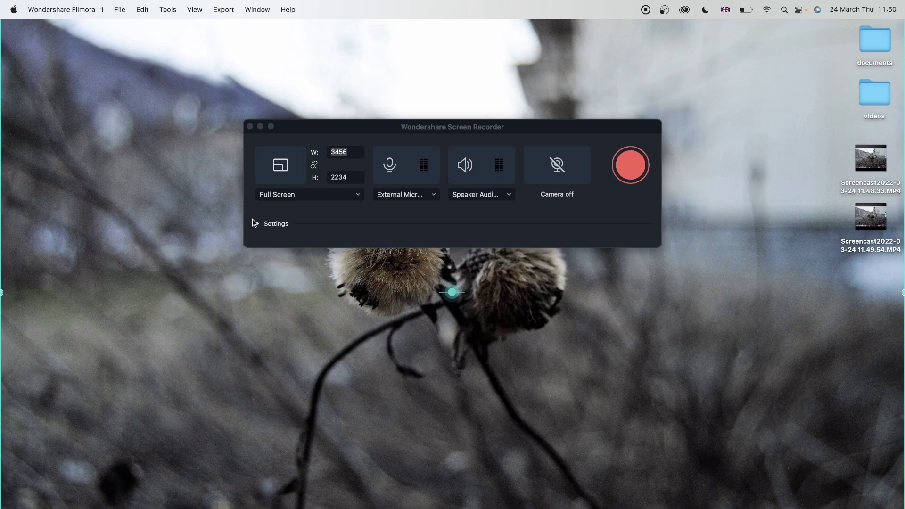
pyautogui.click(255, 222)
pyautogui.click(423, 280)
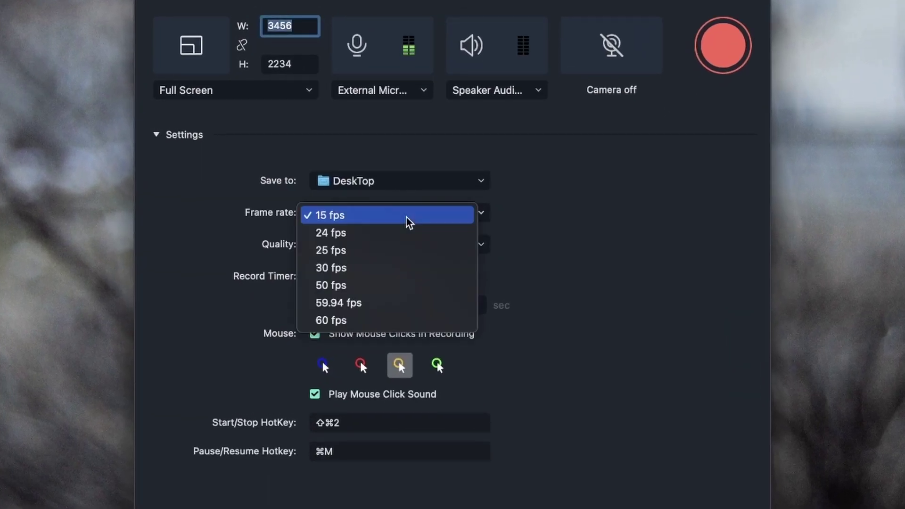
pyautogui.click(383, 325)
pyautogui.click(362, 250)
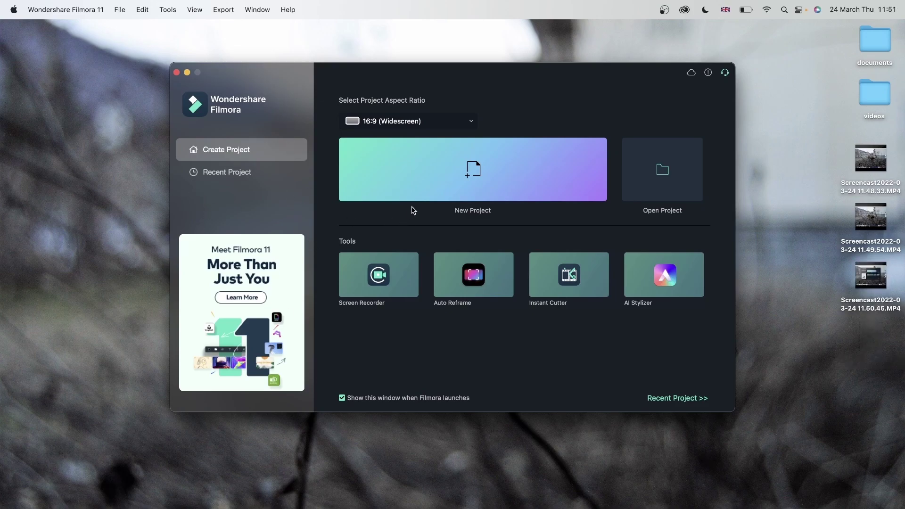
# Start a new empty project, hide Filmora, and move the 11.49.54 screencast onto the desktop.
pyautogui.click(412, 211)
pyautogui.press('super+h')
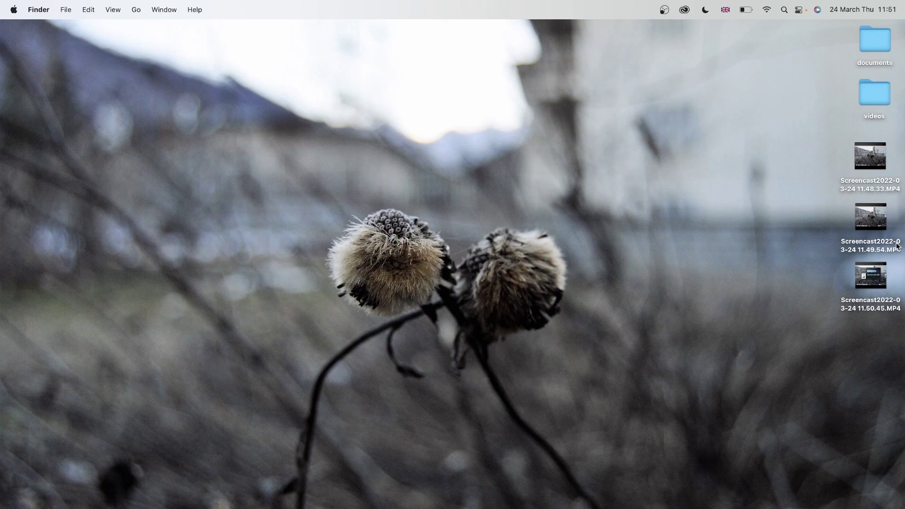
pyautogui.moveTo(875, 226); pyautogui.dragTo(526, 107)
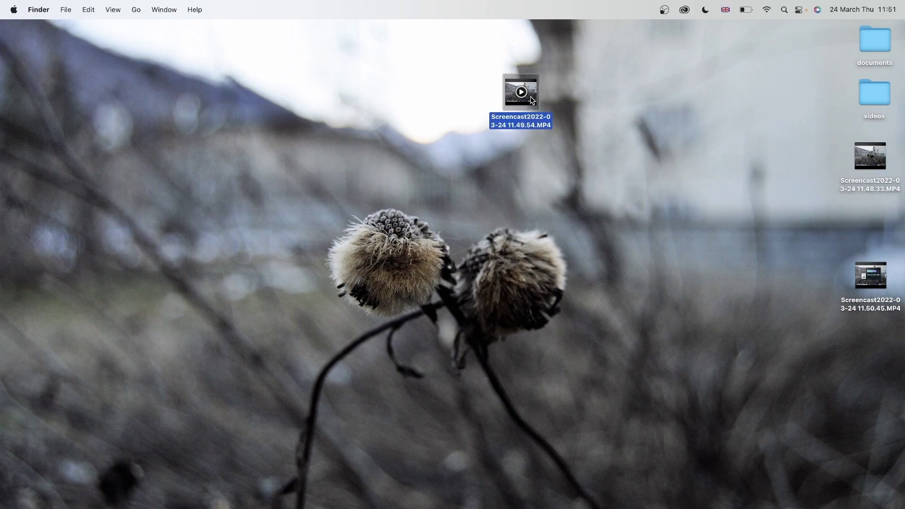
# Open the 11.49.54 recording in QuickTime and play it from 00:13, pausing near 00:20.
pyautogui.doubleClick(521, 92)
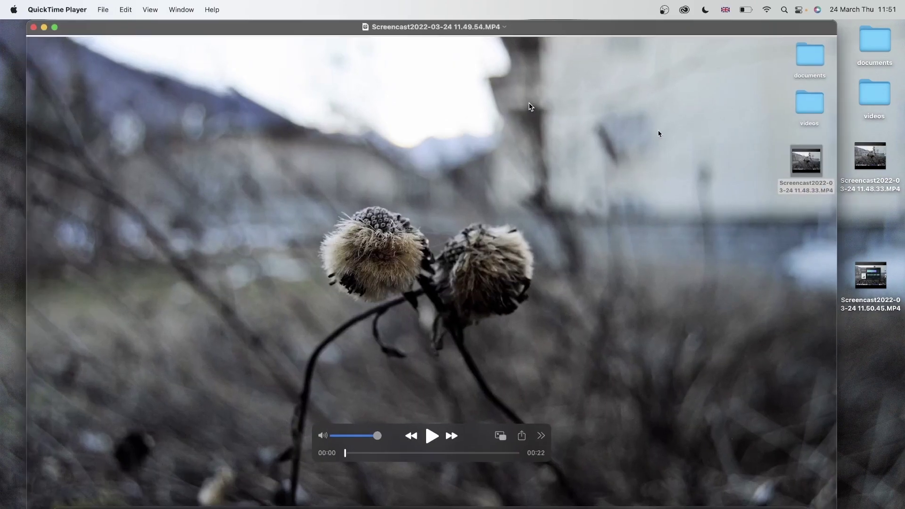
pyautogui.click(450, 453)
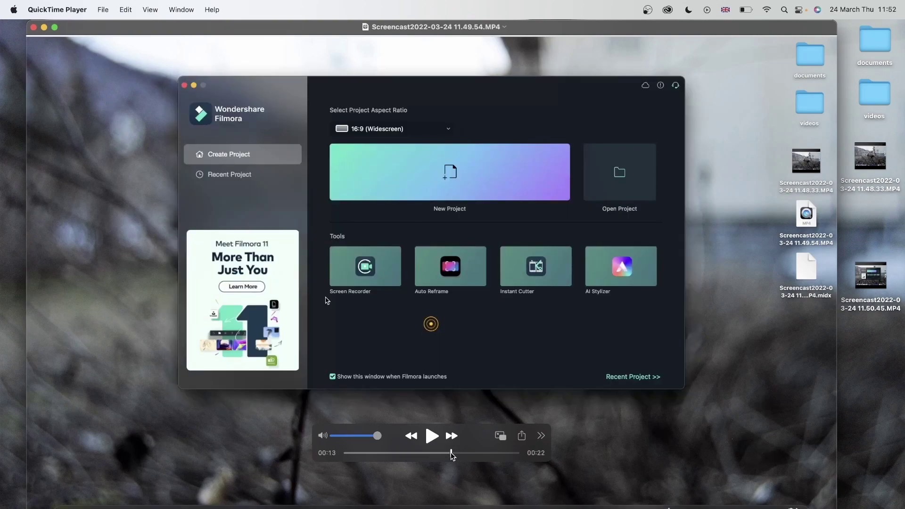
pyautogui.click(432, 437)
pyautogui.click(432, 436)
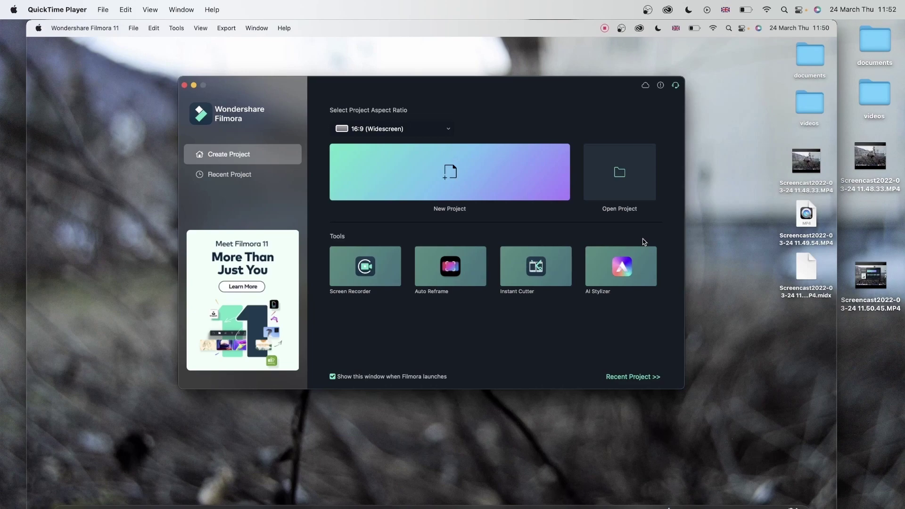
# Close the 15 fps video and open the 60 fps 11.50.45 recording, positioned at 00:07.
pyautogui.press('super+w')
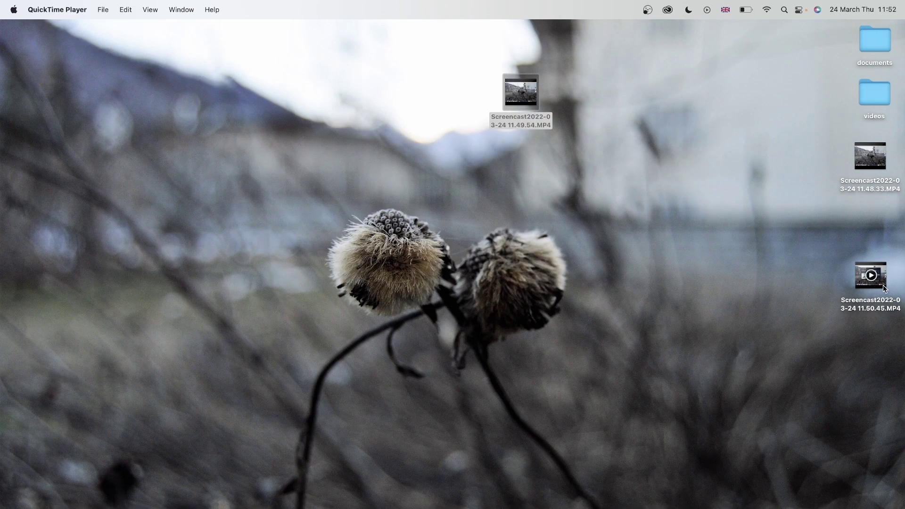
pyautogui.doubleClick(884, 287)
pyautogui.click(474, 454)
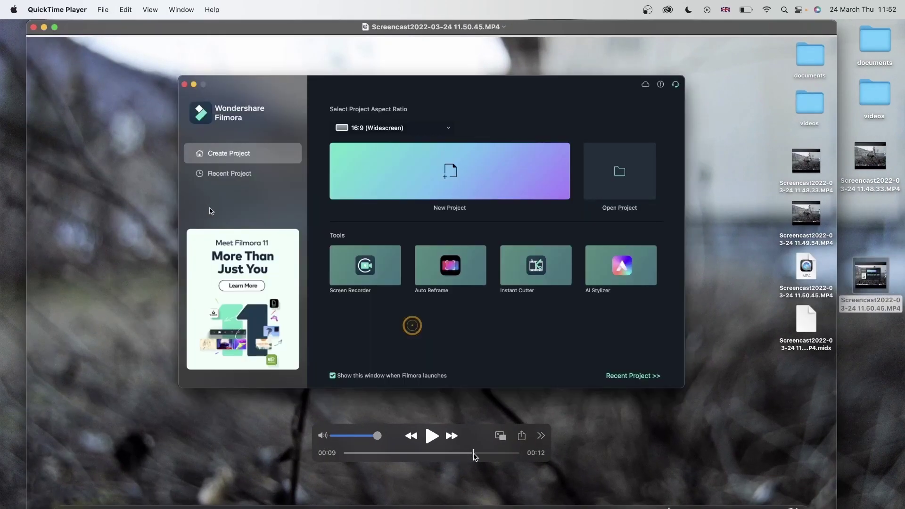
pyautogui.moveTo(474, 454); pyautogui.dragTo(453, 453)
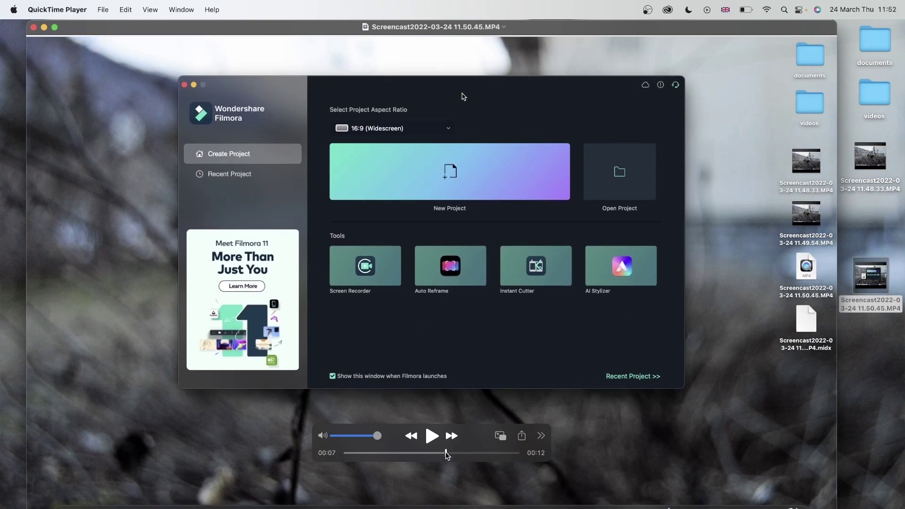
# Play the 11.50.45 recording from 00:07, then scrub to 00:10 and back to 00:07.
pyautogui.click(423, 435)
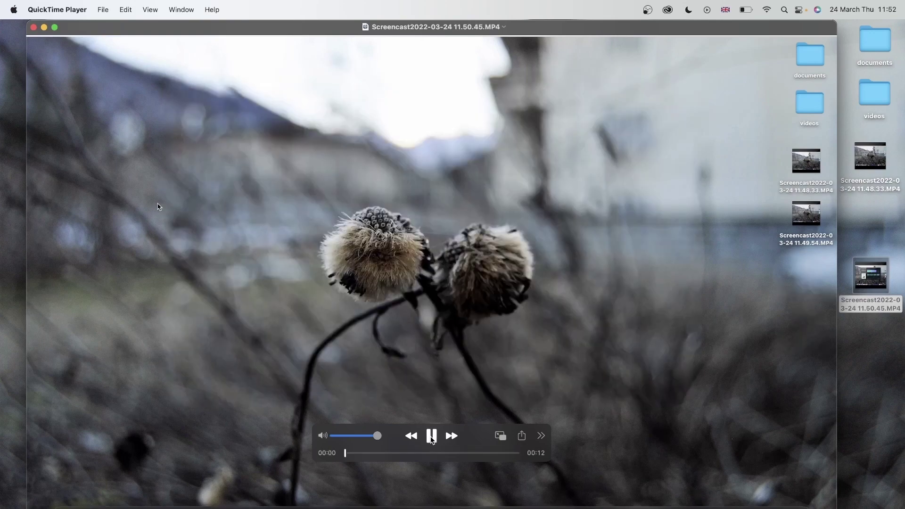
pyautogui.click(431, 438)
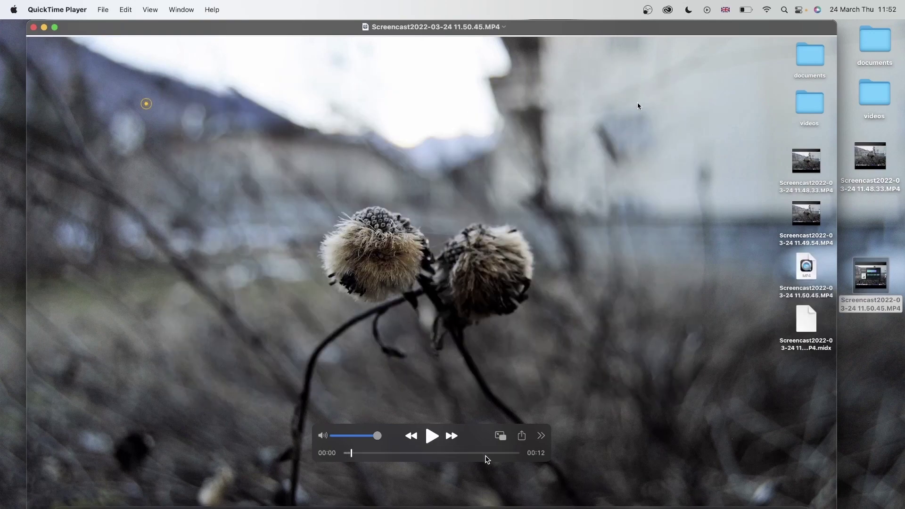
pyautogui.click(484, 453)
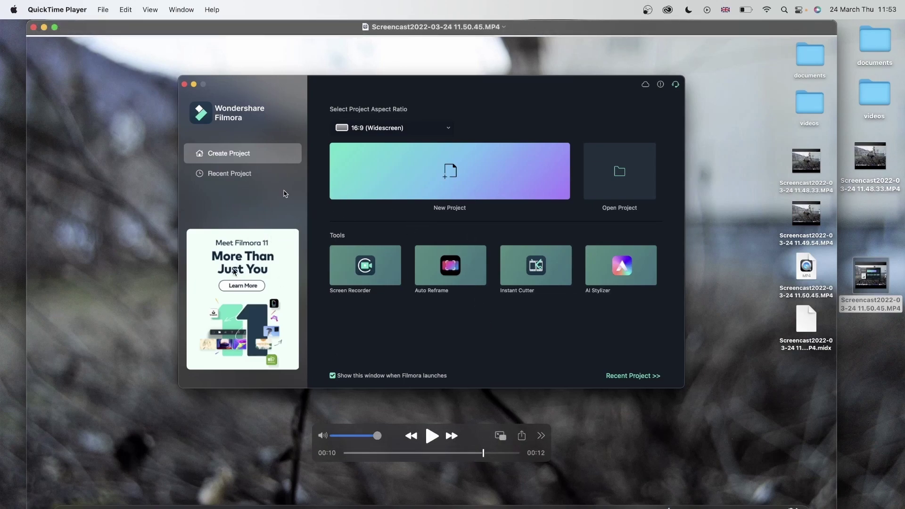
pyautogui.moveTo(464, 456); pyautogui.dragTo(434, 455)
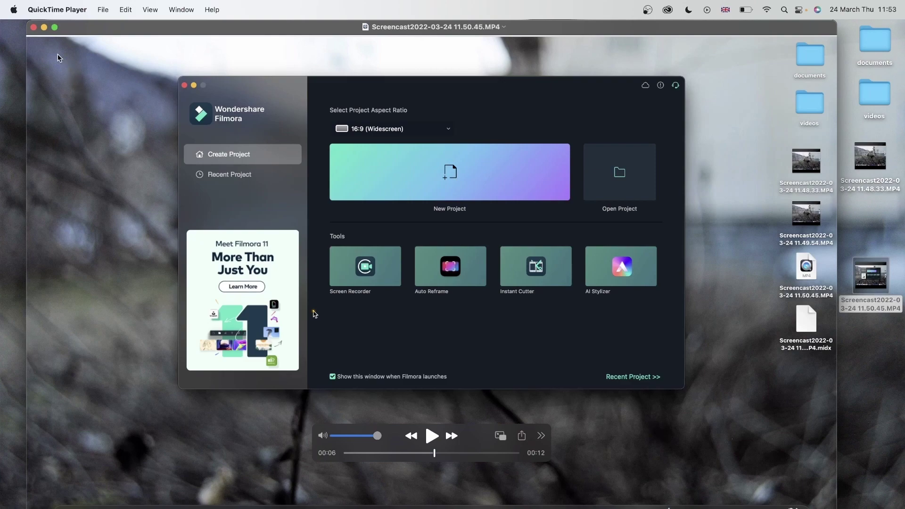